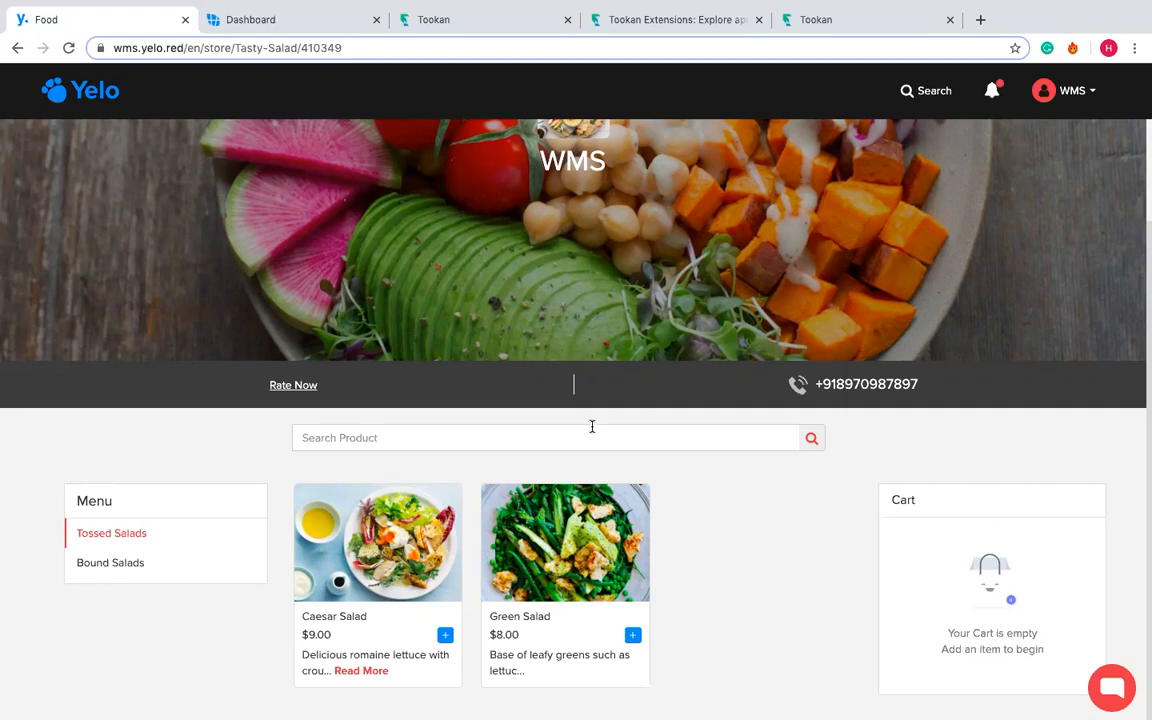
# - Switch to the Jungleworks warehouse dashboard and open a blank form for a new catalog item
pyautogui.click(295, 25)
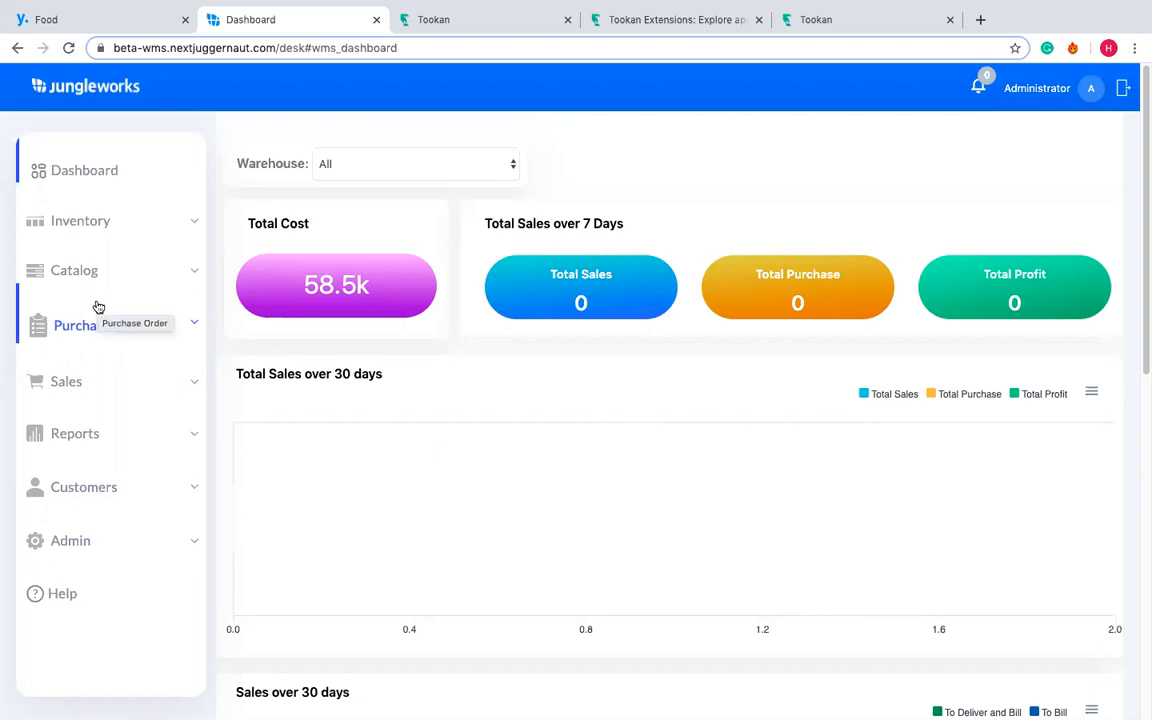
pyautogui.click(155, 273)
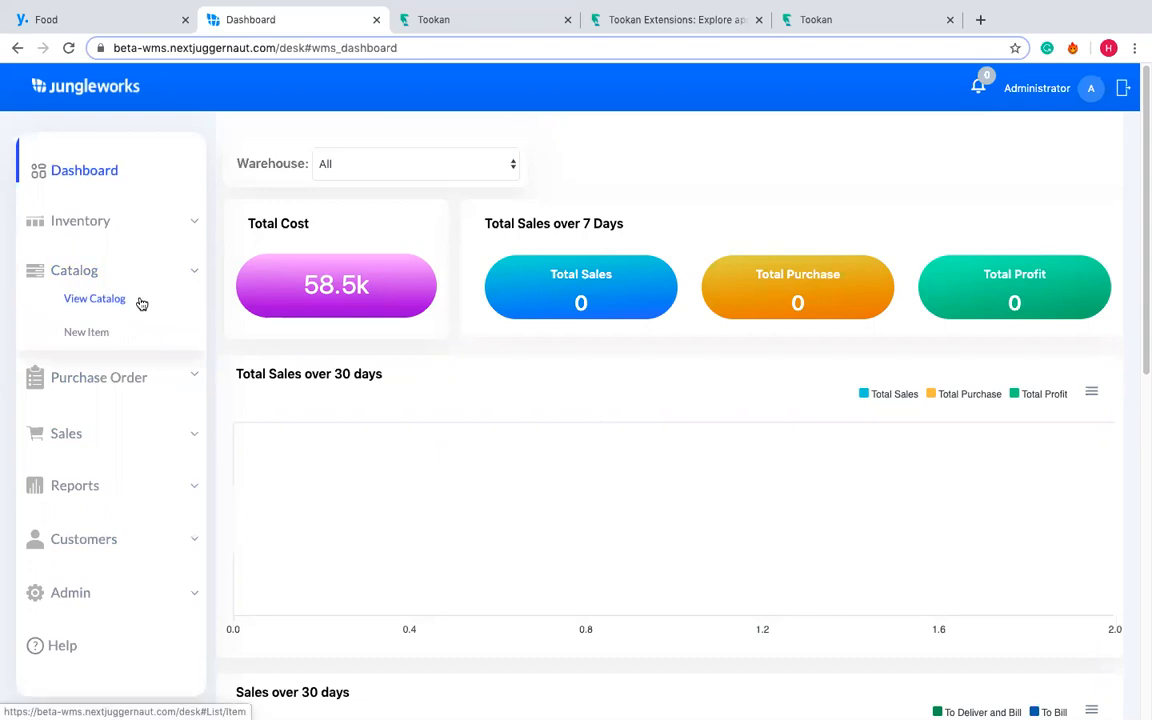
pyautogui.click(141, 20)
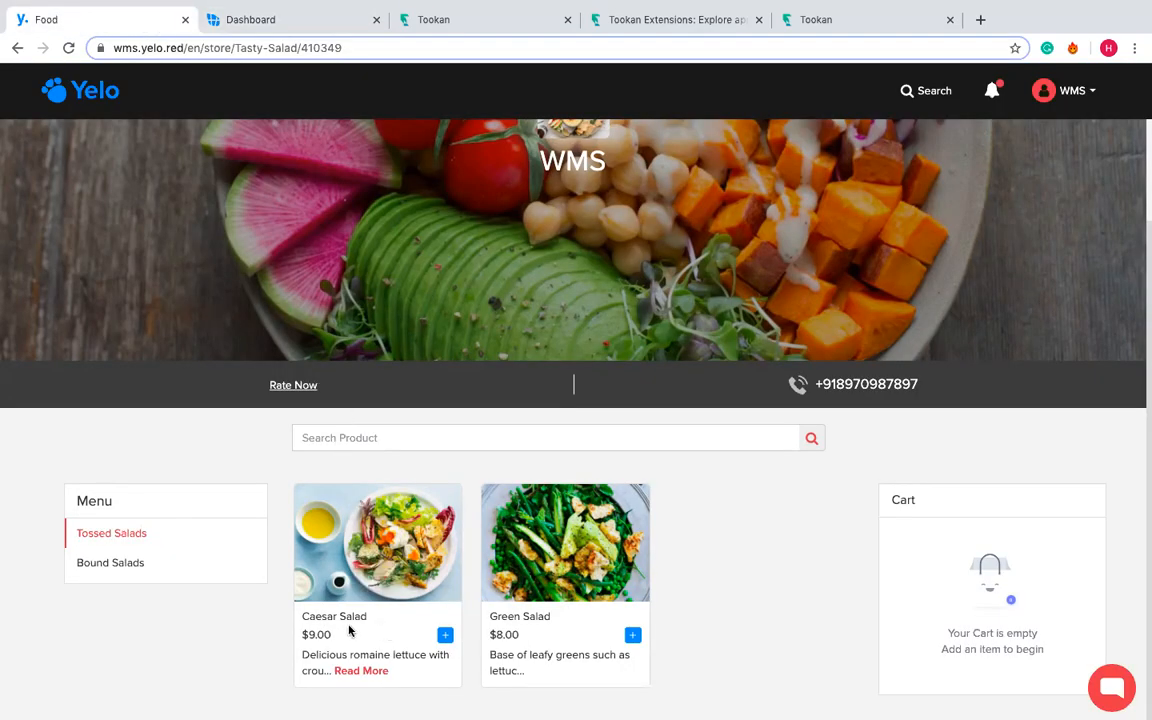
pyautogui.click(315, 22)
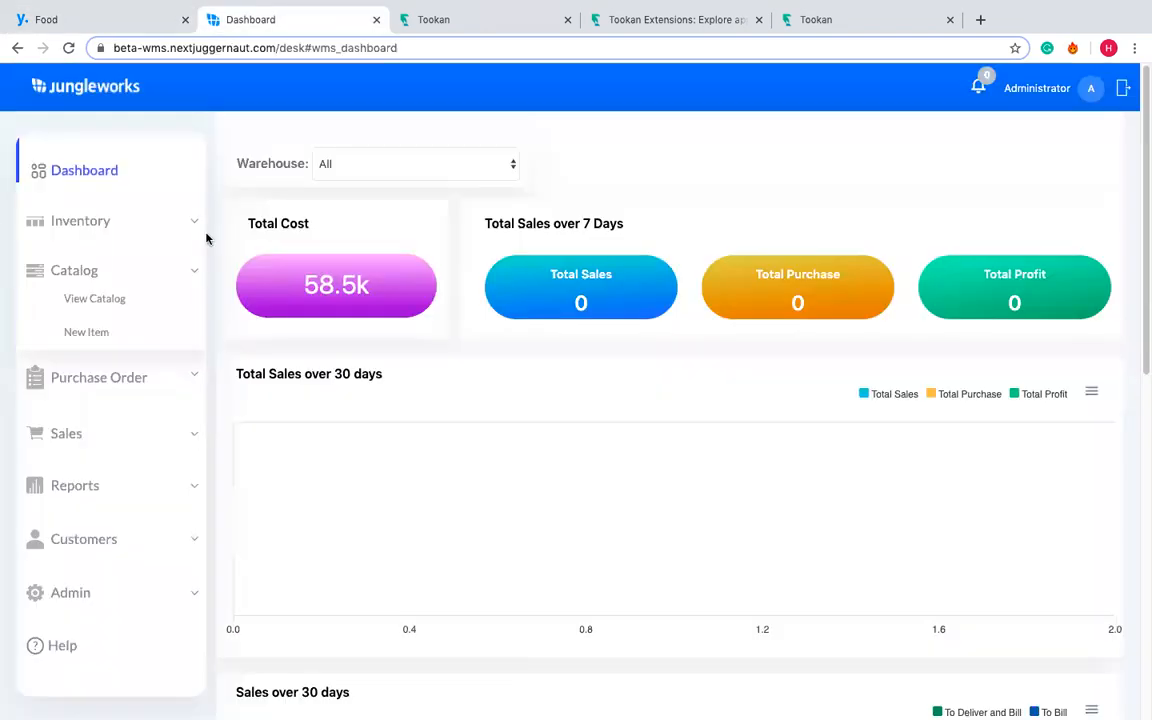
pyautogui.click(108, 333)
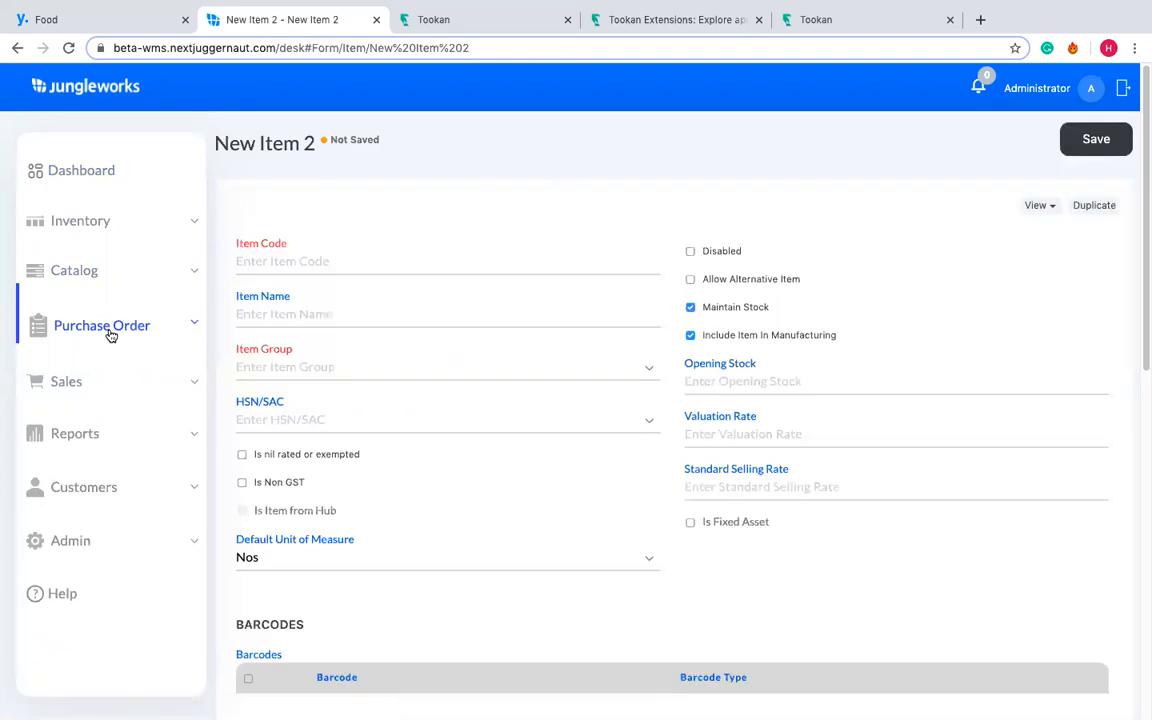
# - Copy the product name Caesar Salad from the Yelo storefront into the new item's Item Name
pyautogui.click(350, 314)
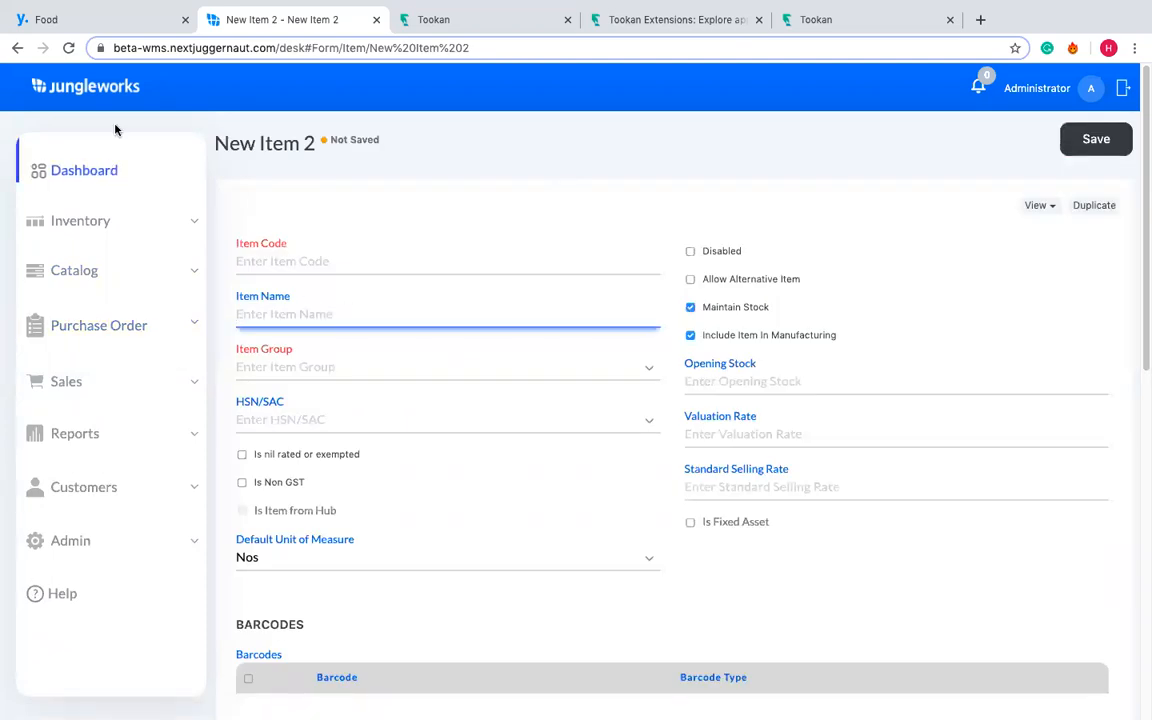
pyautogui.click(113, 24)
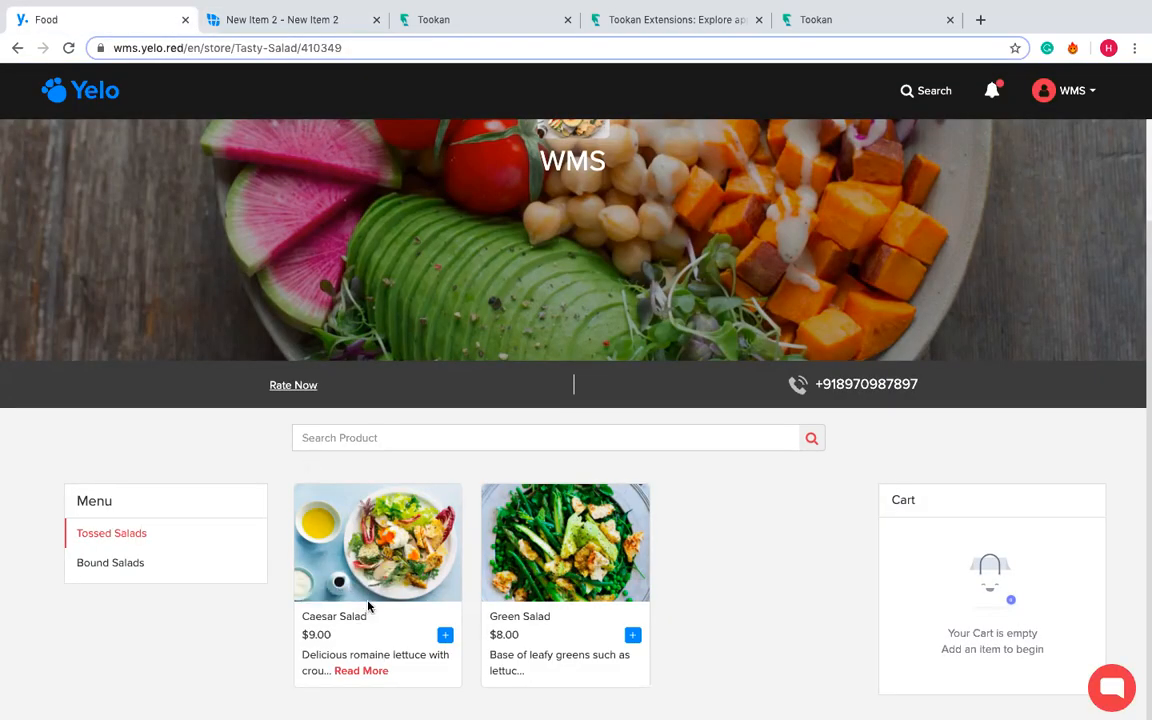
pyautogui.moveTo(368, 613); pyautogui.dragTo(301, 619)
pyautogui.hotkey('ctrl', 'c')
pyautogui.click(292, 19)
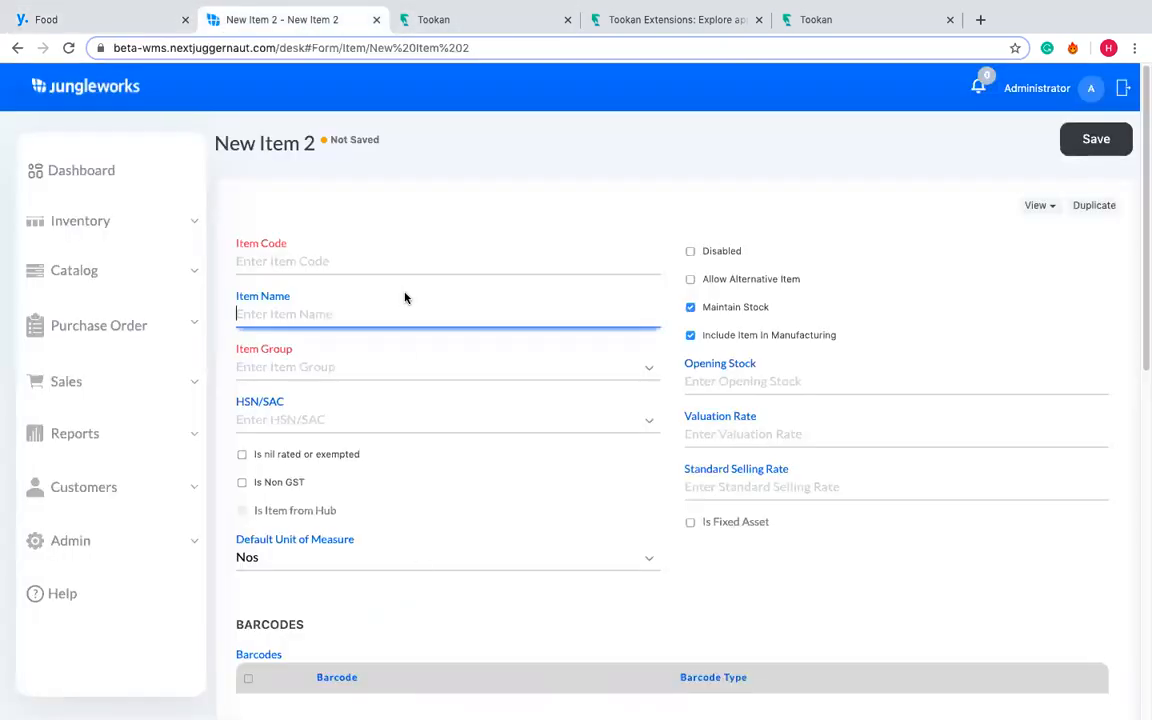
pyautogui.hotkey('ctrl', 'v')
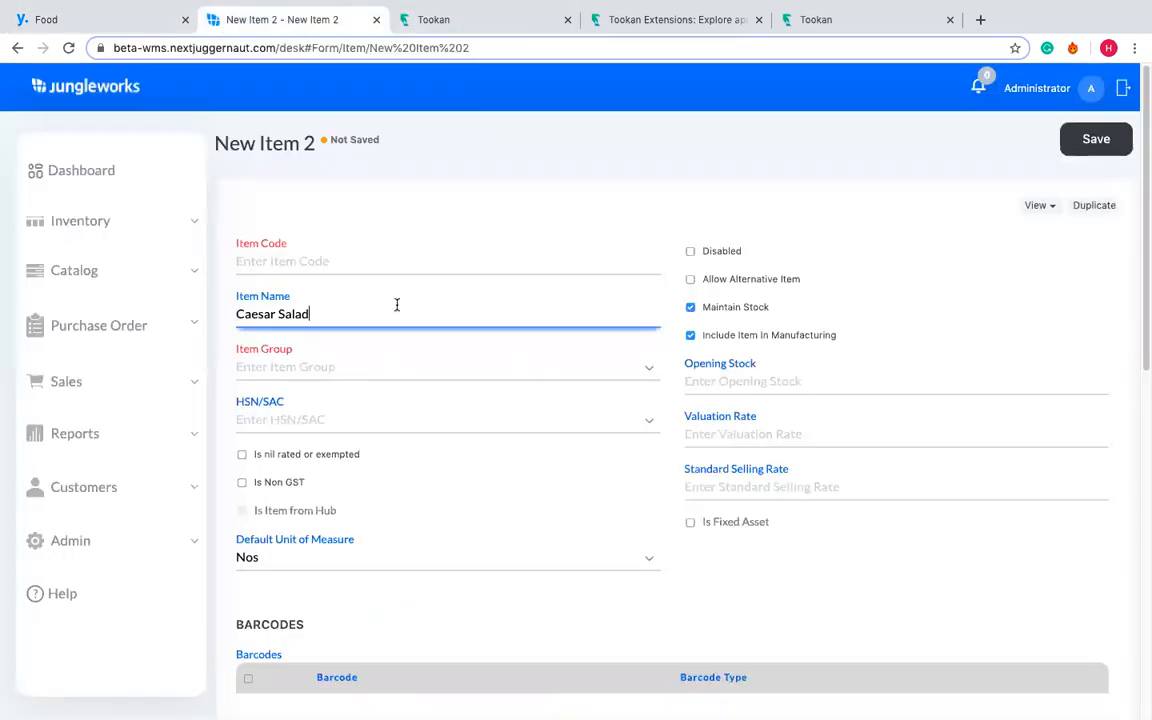
# - Assign the new item to the Salads item group and set its valuation rate to 10
pyautogui.click(436, 372)
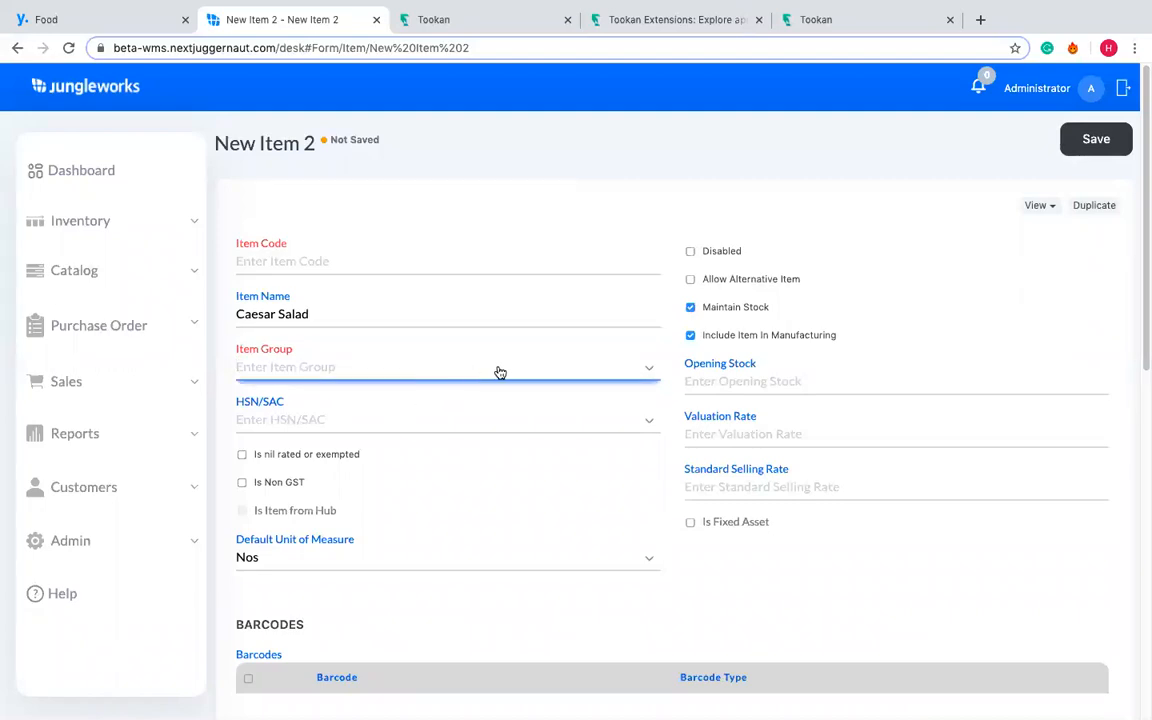
pyautogui.click(450, 430)
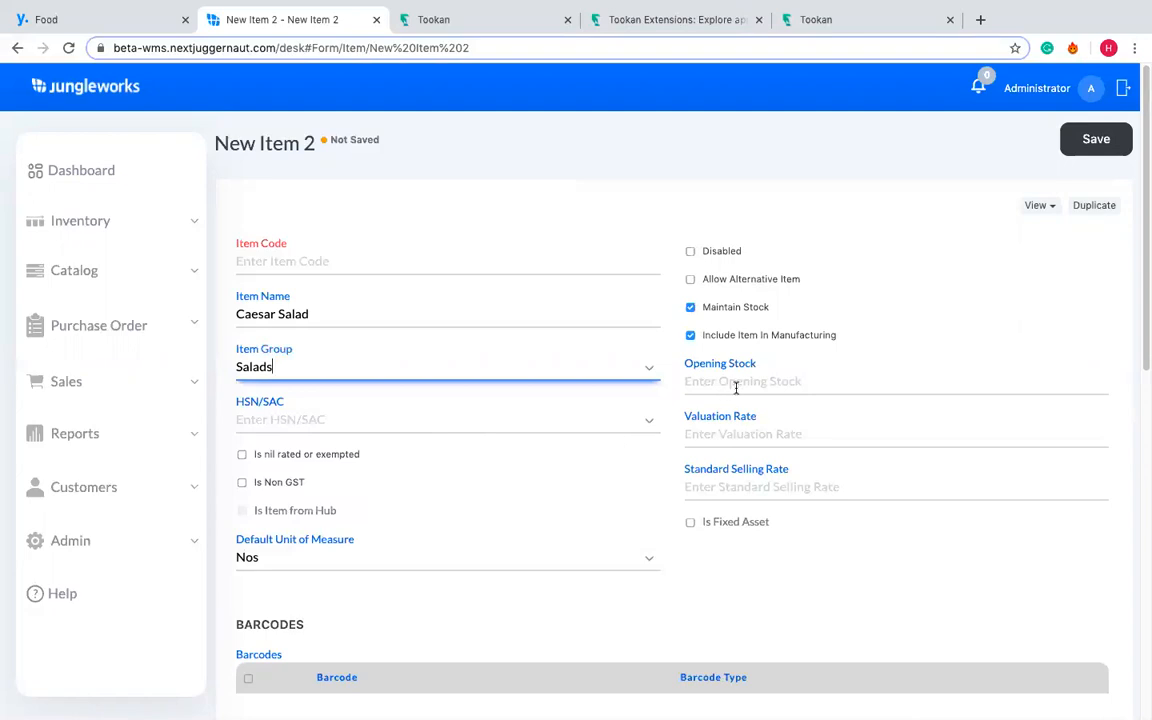
pyautogui.click(728, 436)
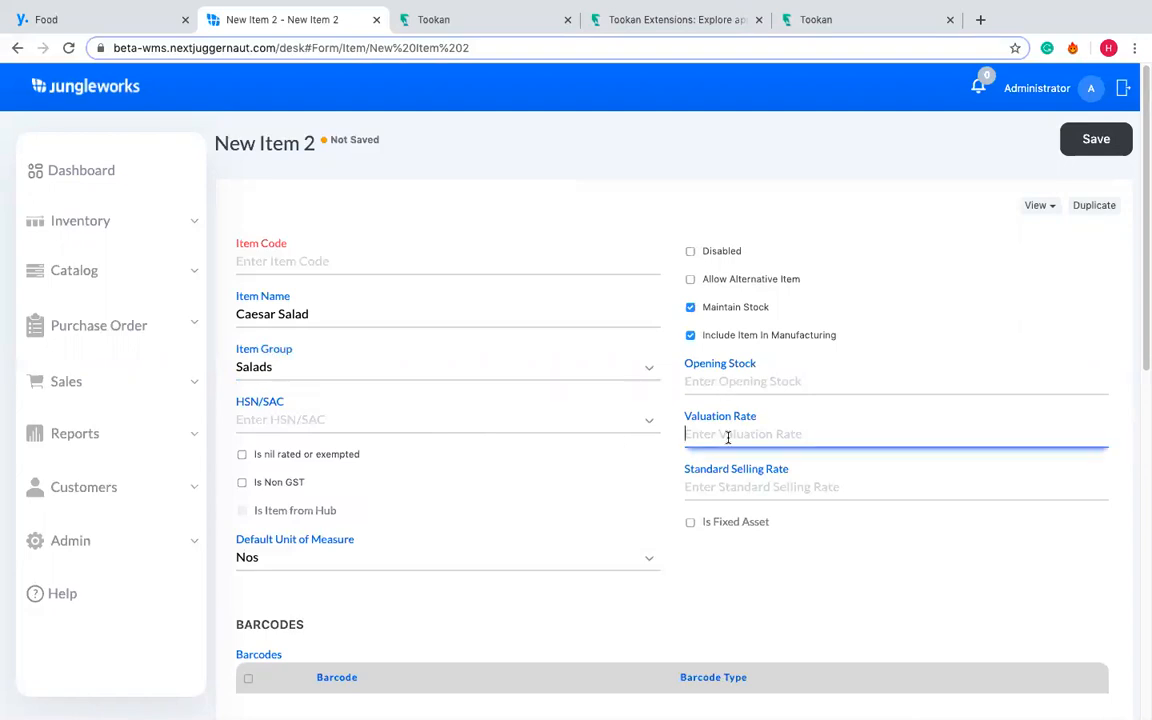
pyautogui.write('10')
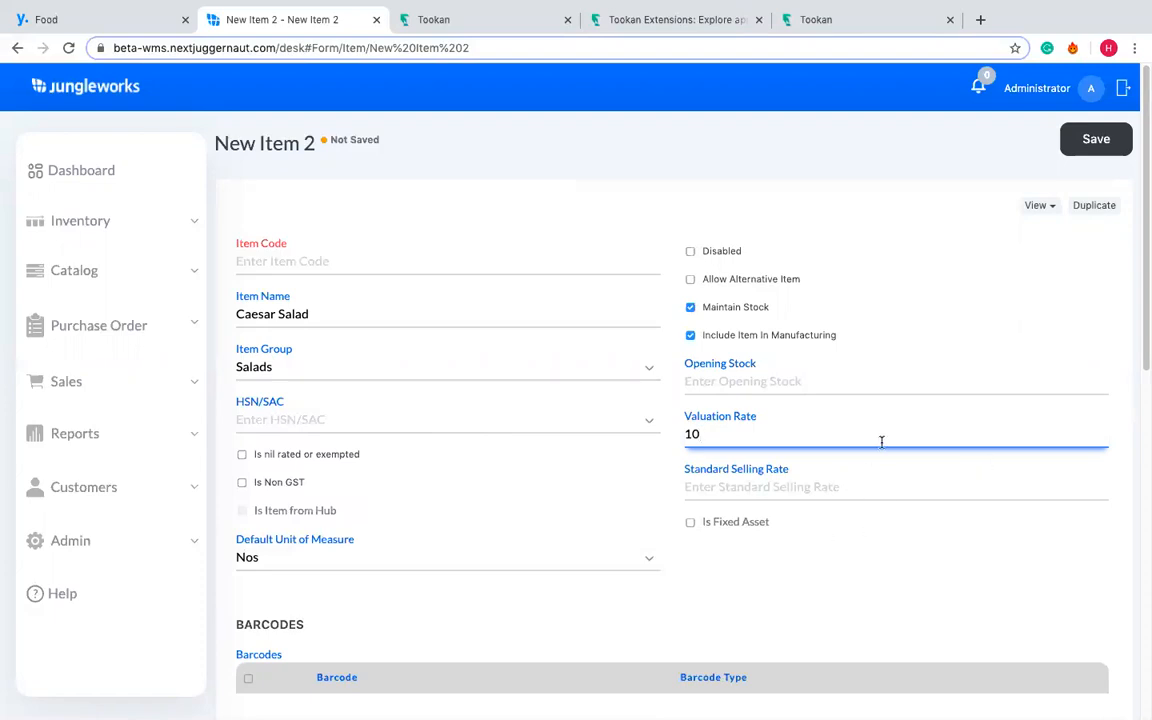
pyautogui.click(810, 547)
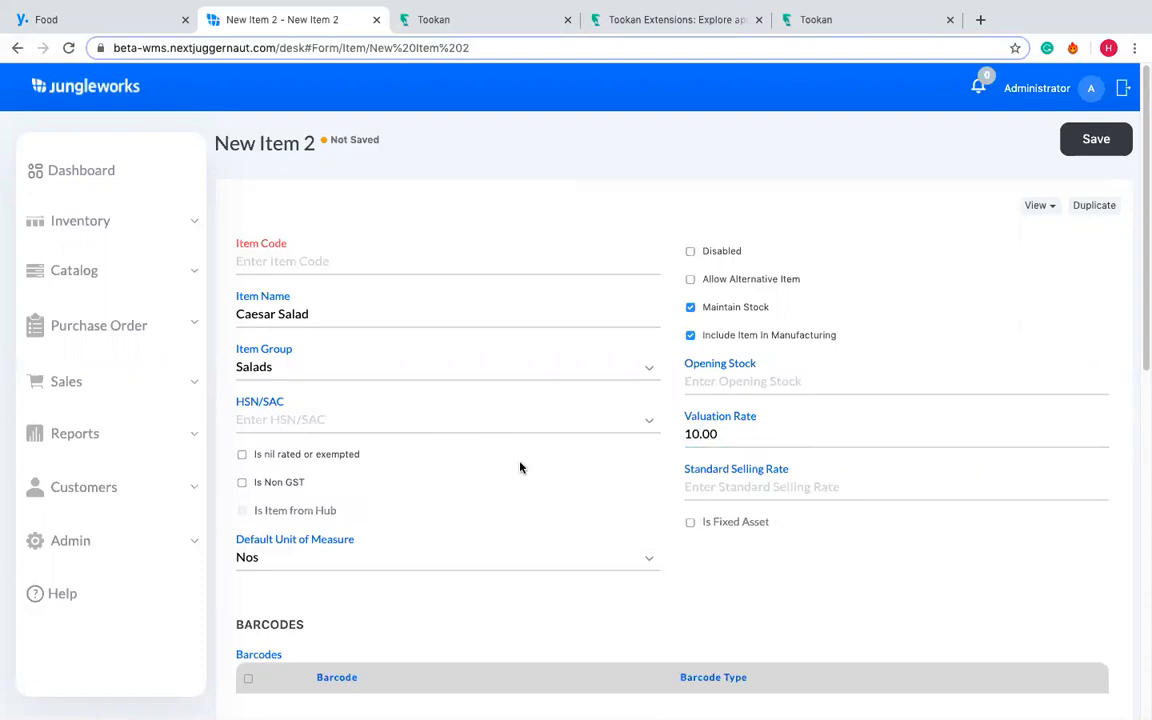
# - Examine the barcode and inventory sections of the new item form
pyautogui.scroll(-3, 475, 507)
pyautogui.scroll(-2, 475, 507)
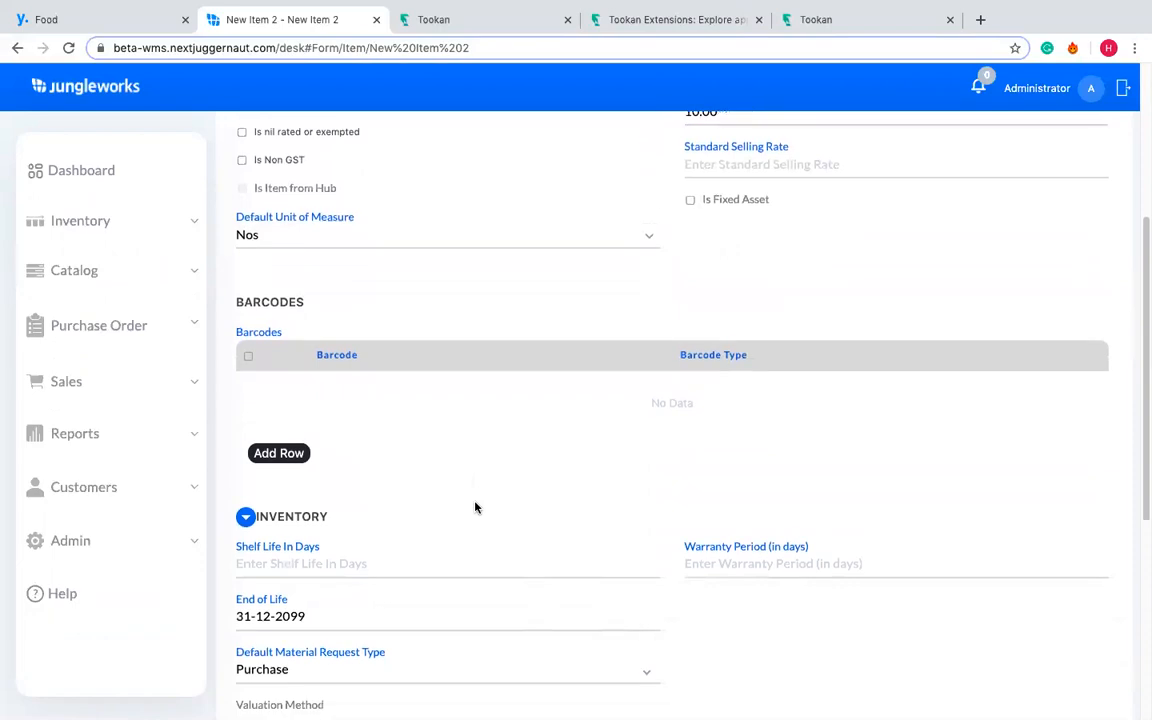
pyautogui.scroll(1, 475, 507)
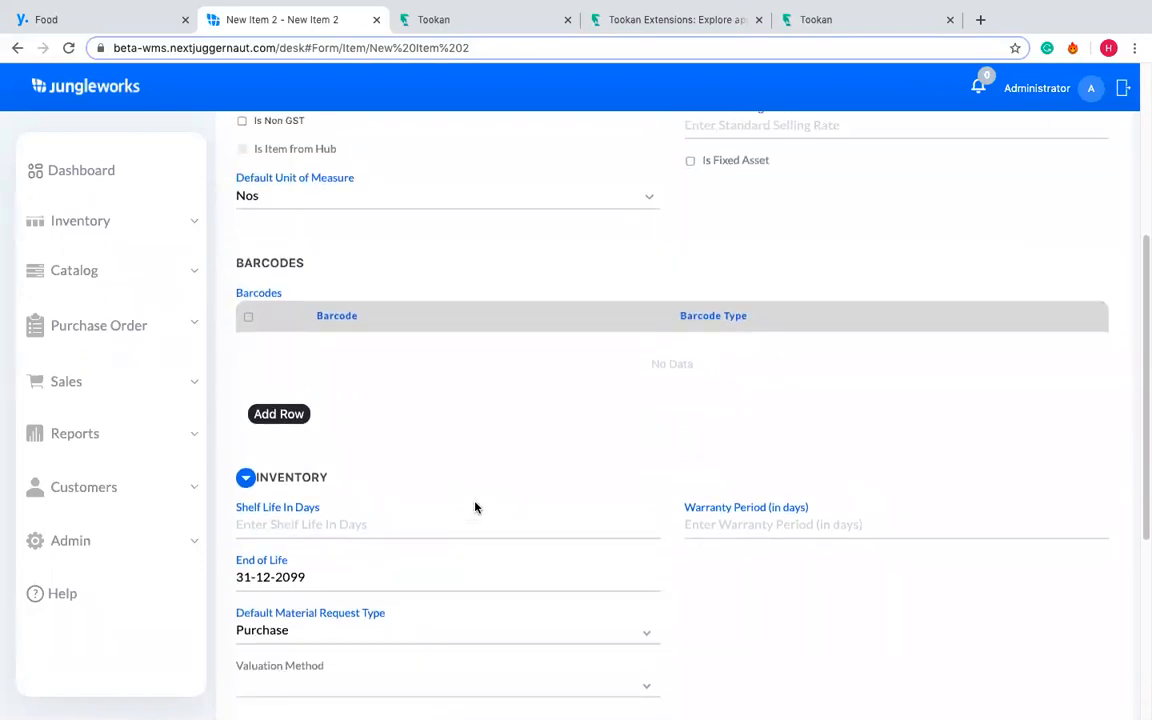
pyautogui.scroll(-1, 476, 507)
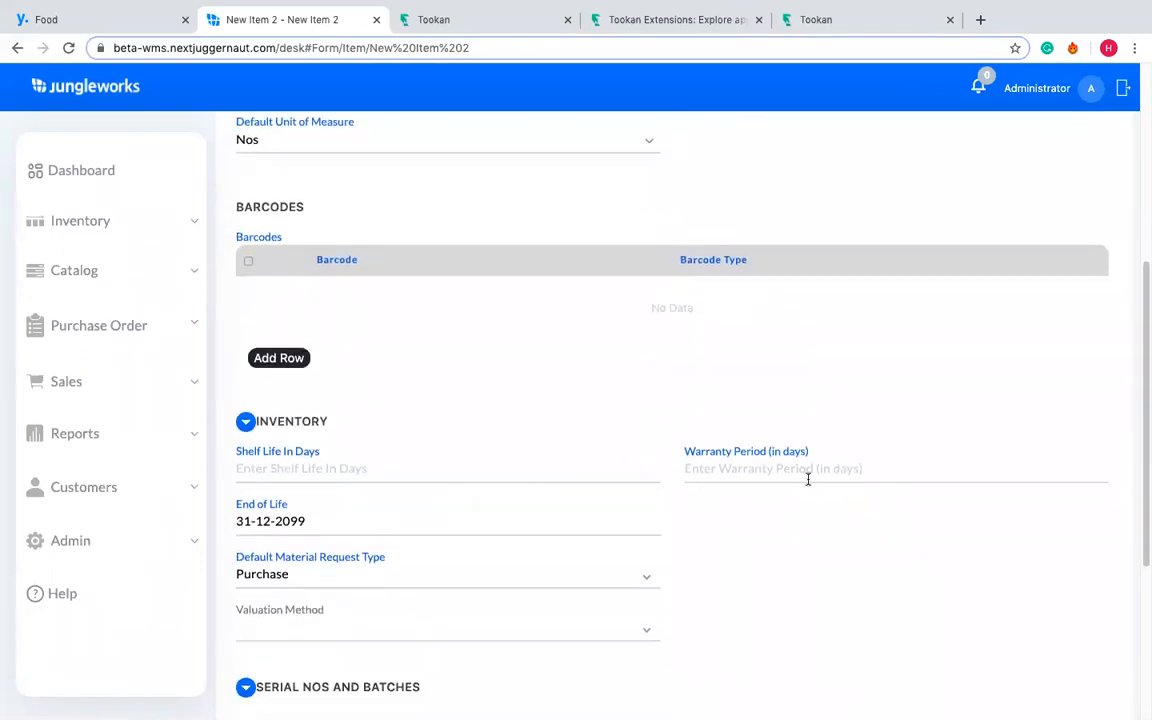
pyautogui.scroll(-3, 642, 540)
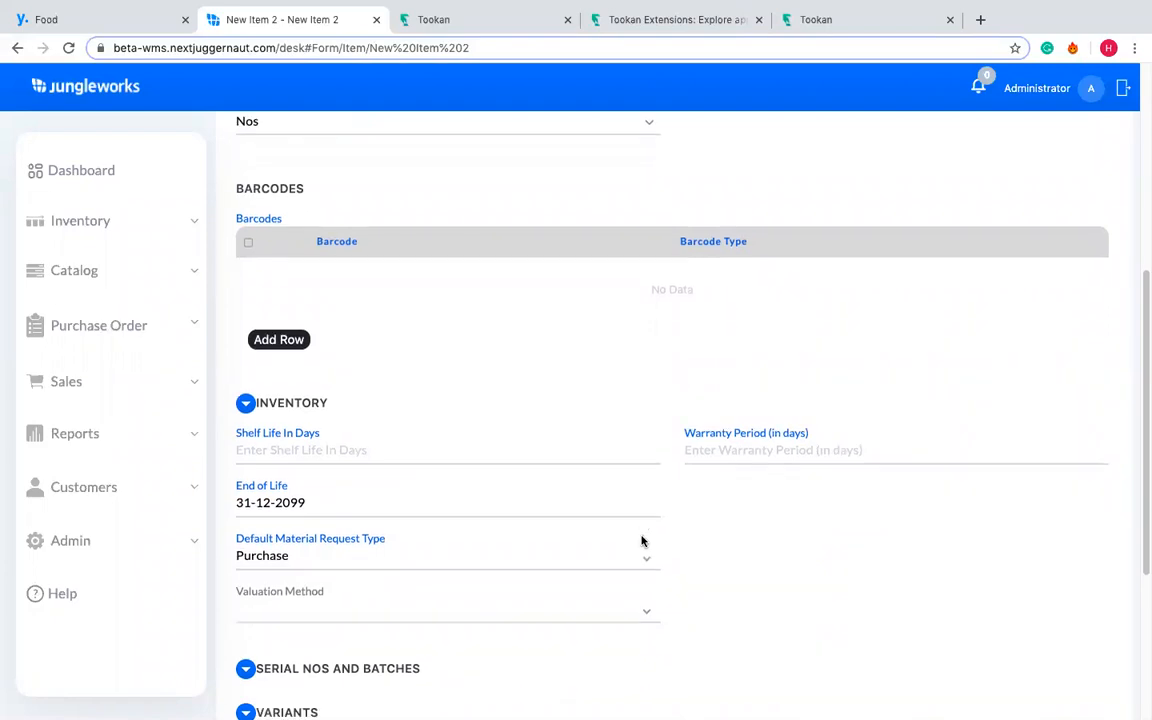
pyautogui.scroll(8, 642, 540)
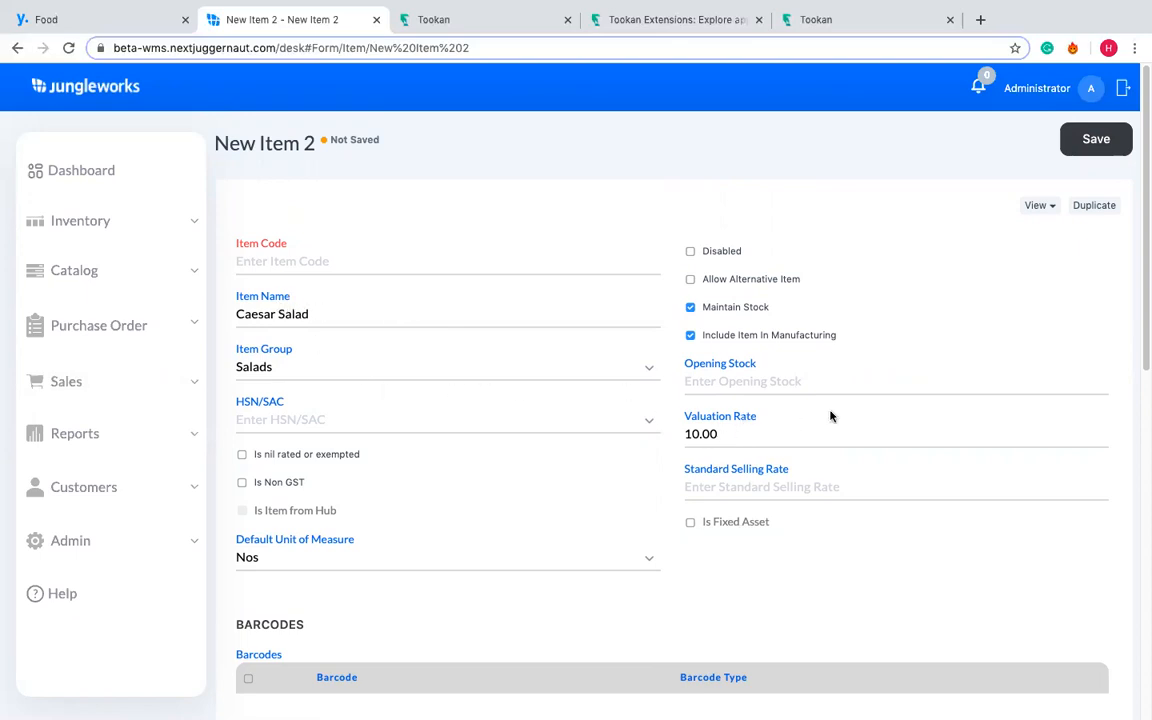
# - Set the Caesar Salad item's code to 111 and save the item
pyautogui.click(1086, 149)
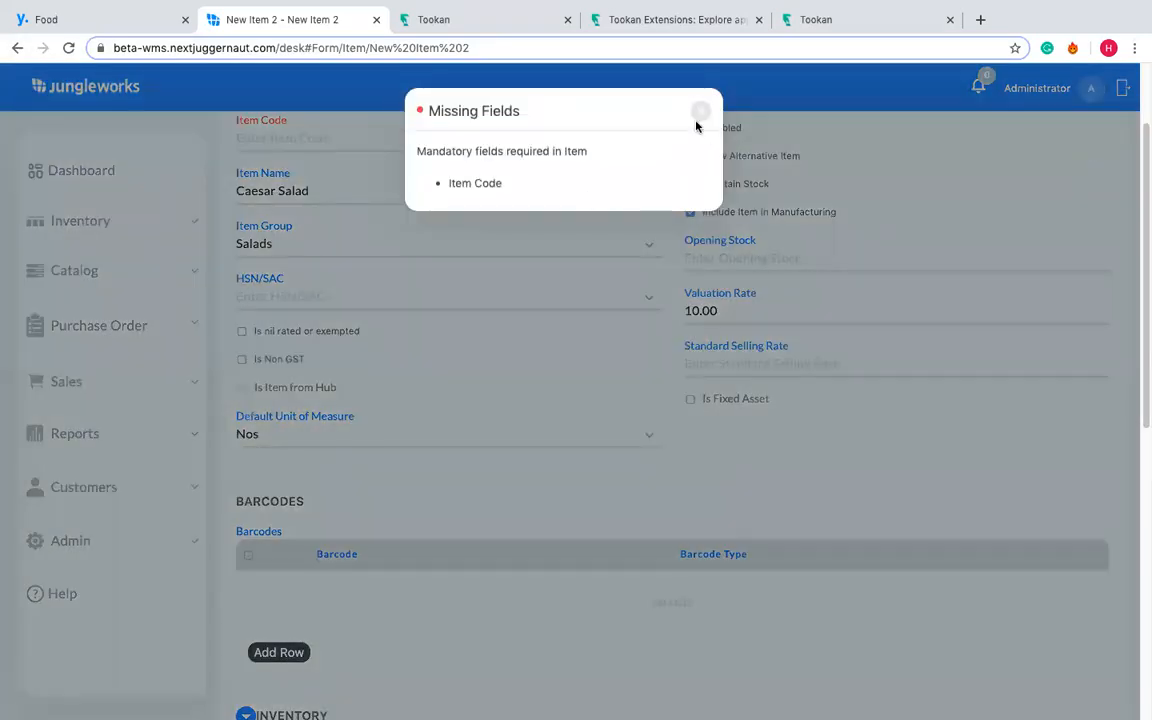
pyautogui.click(702, 114)
pyautogui.scroll(2, 538, 322)
pyautogui.click(418, 259)
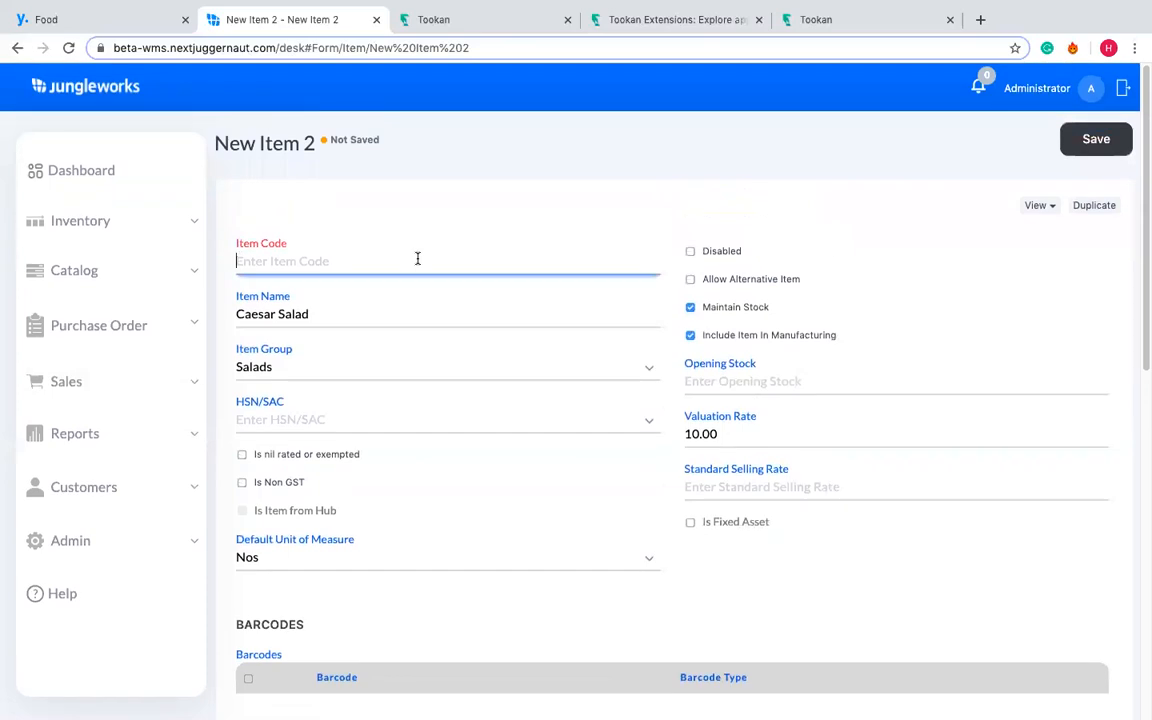
pyautogui.write('10')
pyautogui.press('BackSpace')
pyautogui.write('11')
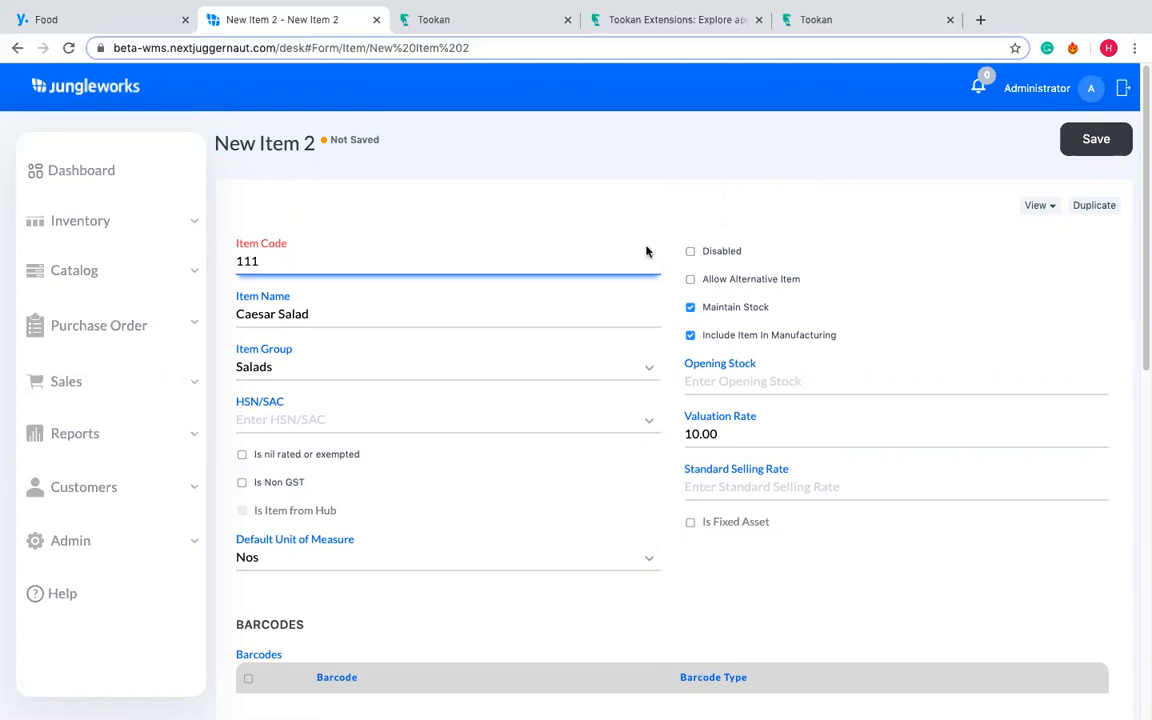
pyautogui.click(1098, 154)
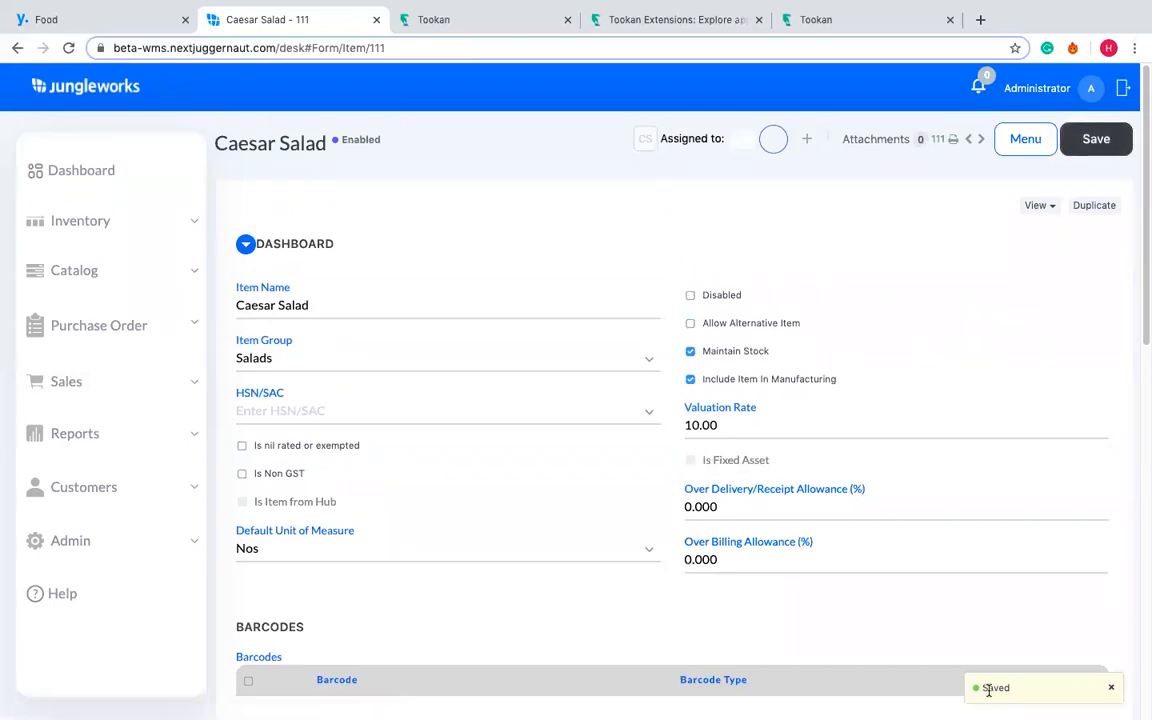
# - Review the saved Caesar Salad item's details, from the general fields to the inventory and item defaults sections
pyautogui.scroll(-8, 917, 481)
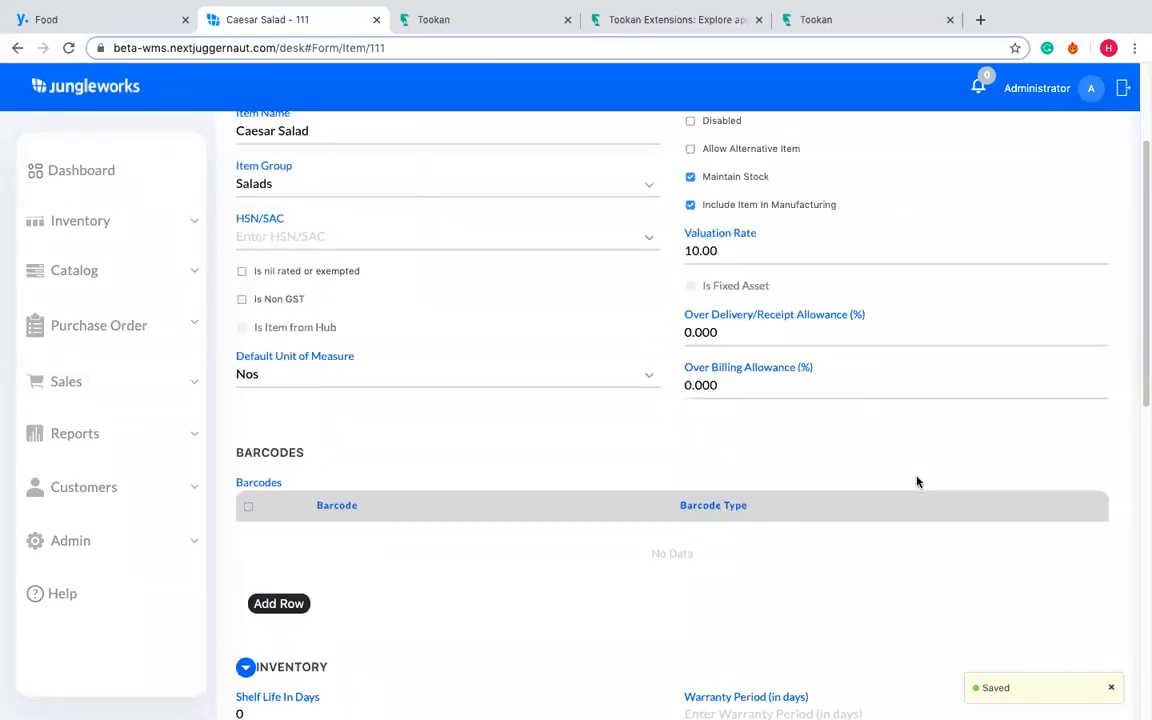
pyautogui.scroll(2, 918, 481)
pyautogui.scroll(6, 918, 481)
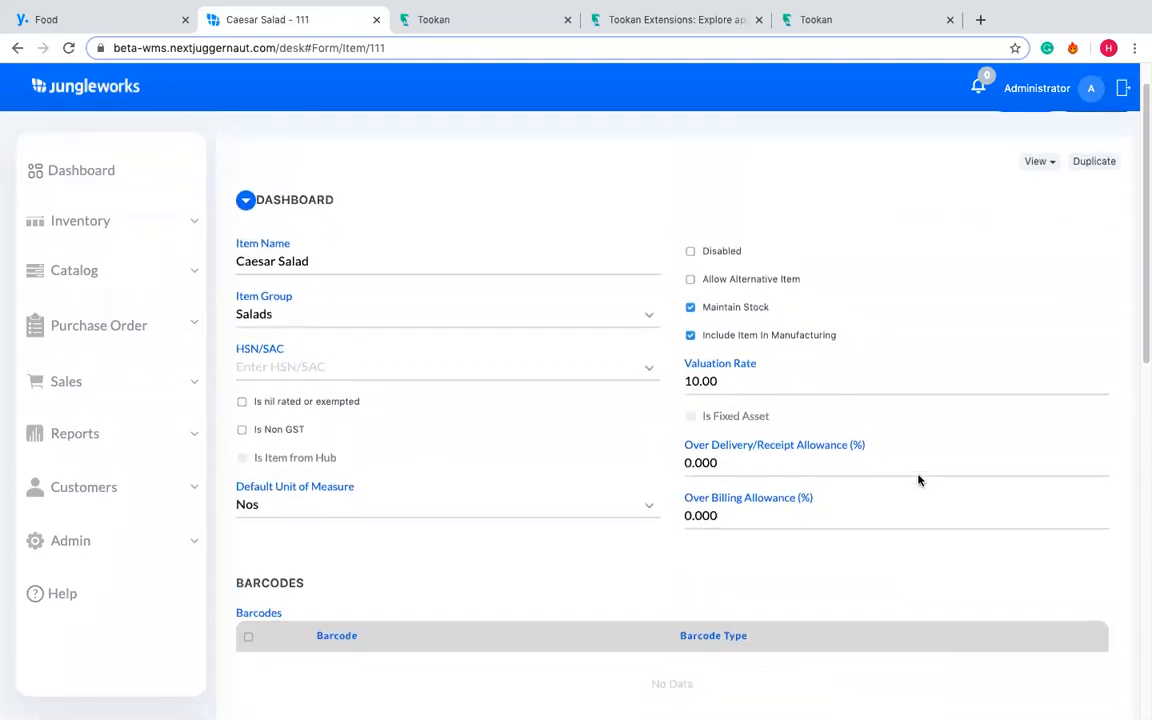
pyautogui.scroll(-1, 918, 481)
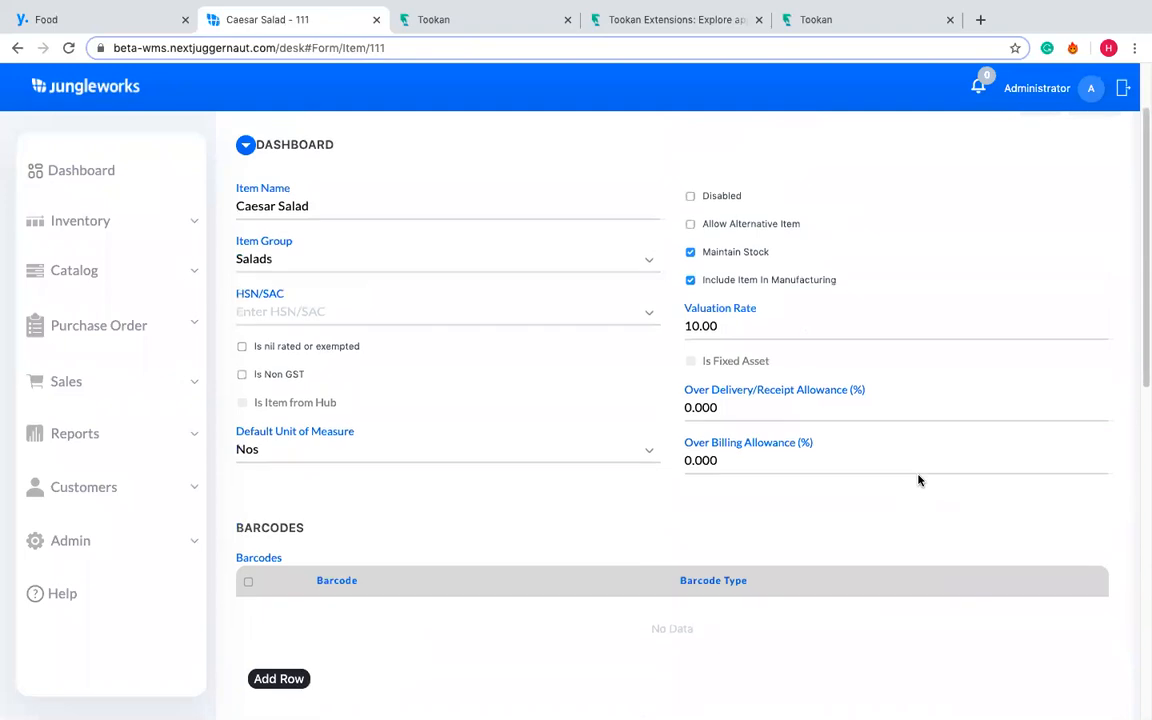
pyautogui.scroll(-2, 918, 481)
pyautogui.scroll(-5, 918, 481)
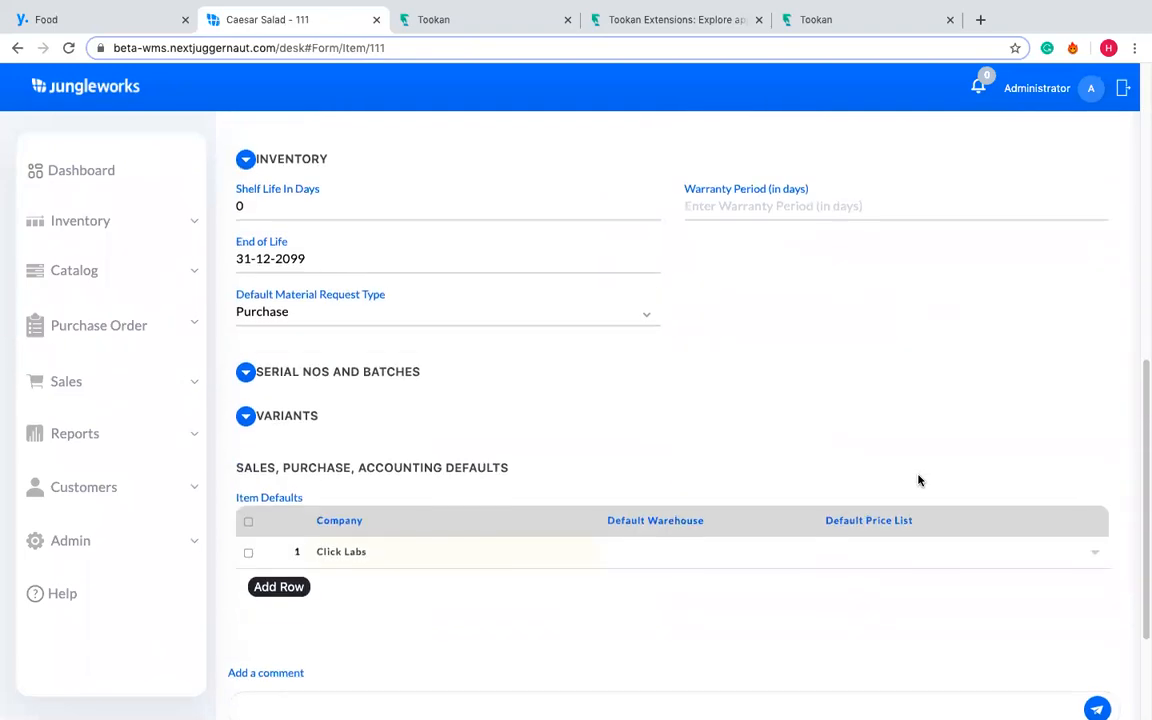
pyautogui.scroll(8, 918, 481)
pyautogui.scroll(2, 918, 481)
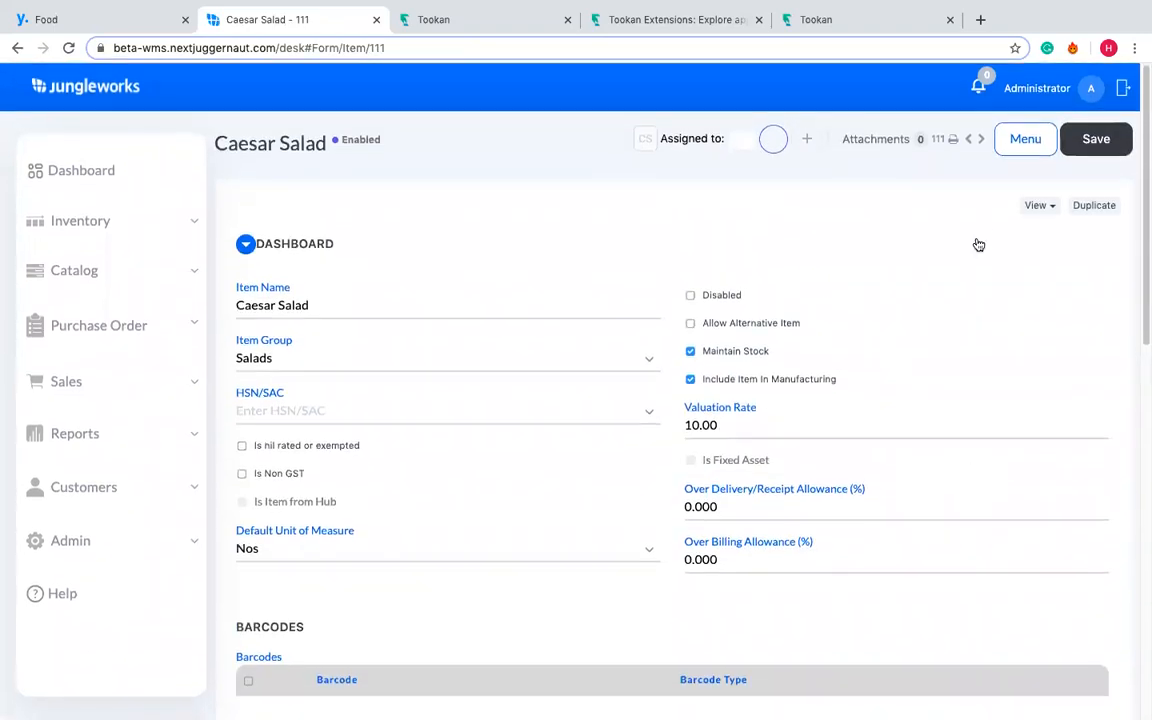
# - Save the Caesar Salad item record once more
pyautogui.click(1096, 139)
pyautogui.scroll(-3, 810, 440)
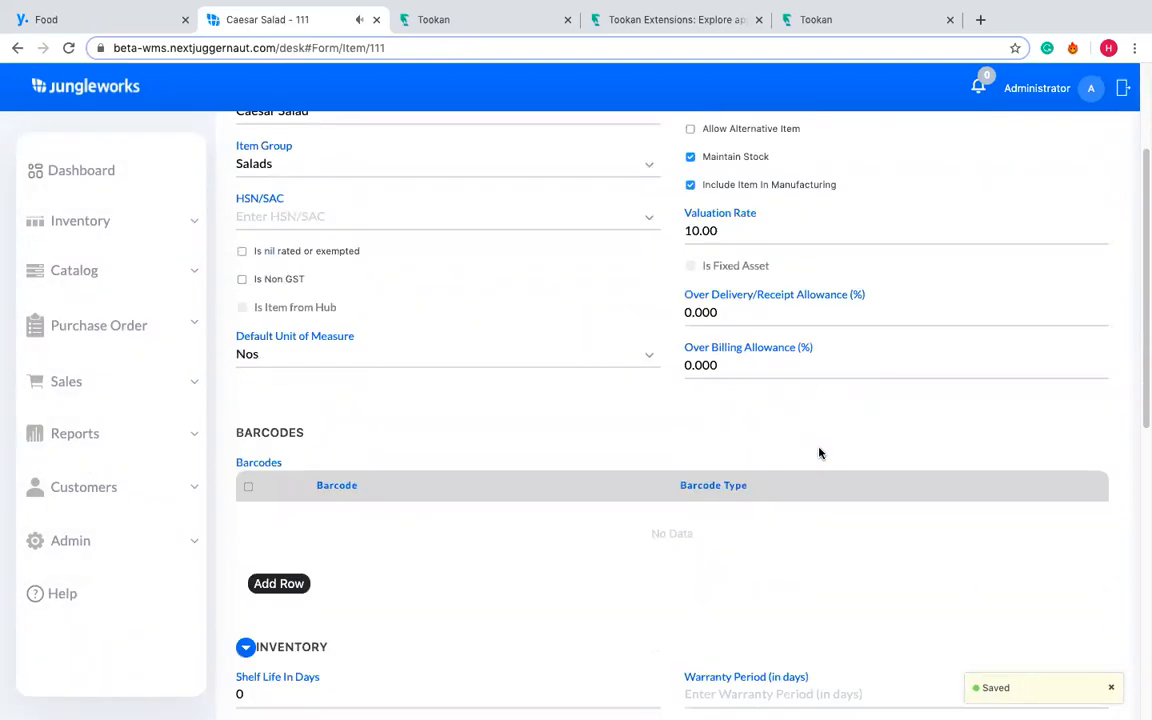
pyautogui.scroll(3, 654, 518)
# - Create a new inventory stock entry and set its Stock Entry Type to Material Receipt
pyautogui.click(128, 330)
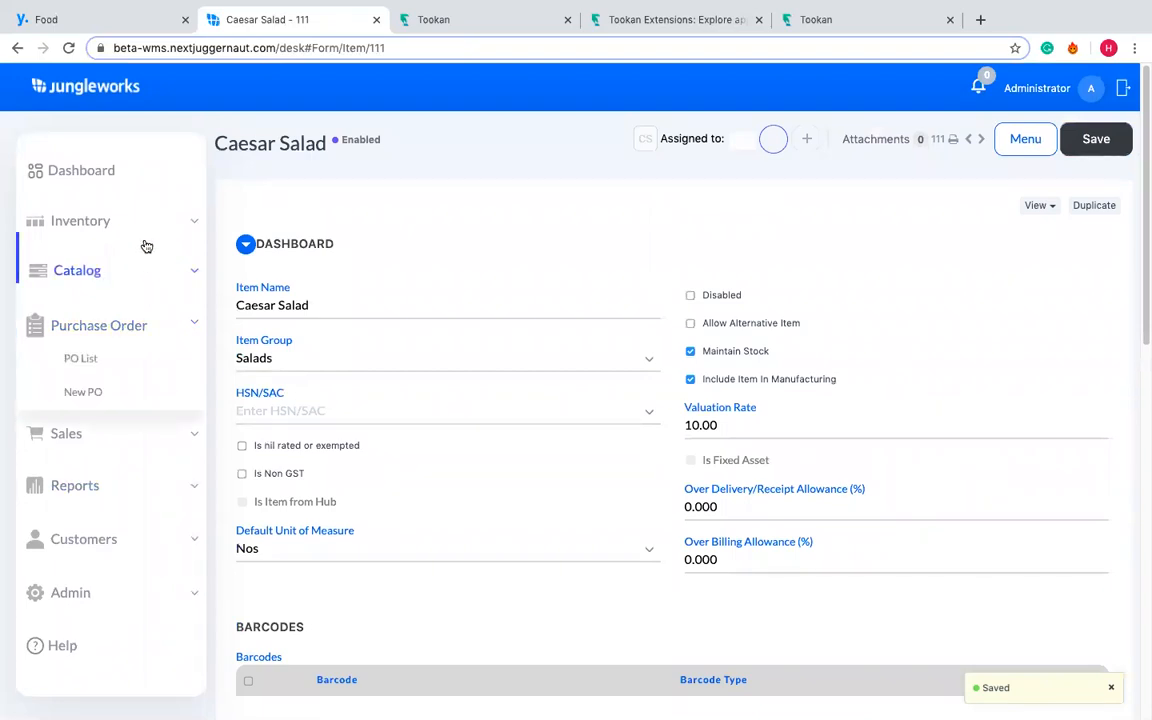
pyautogui.click(149, 268)
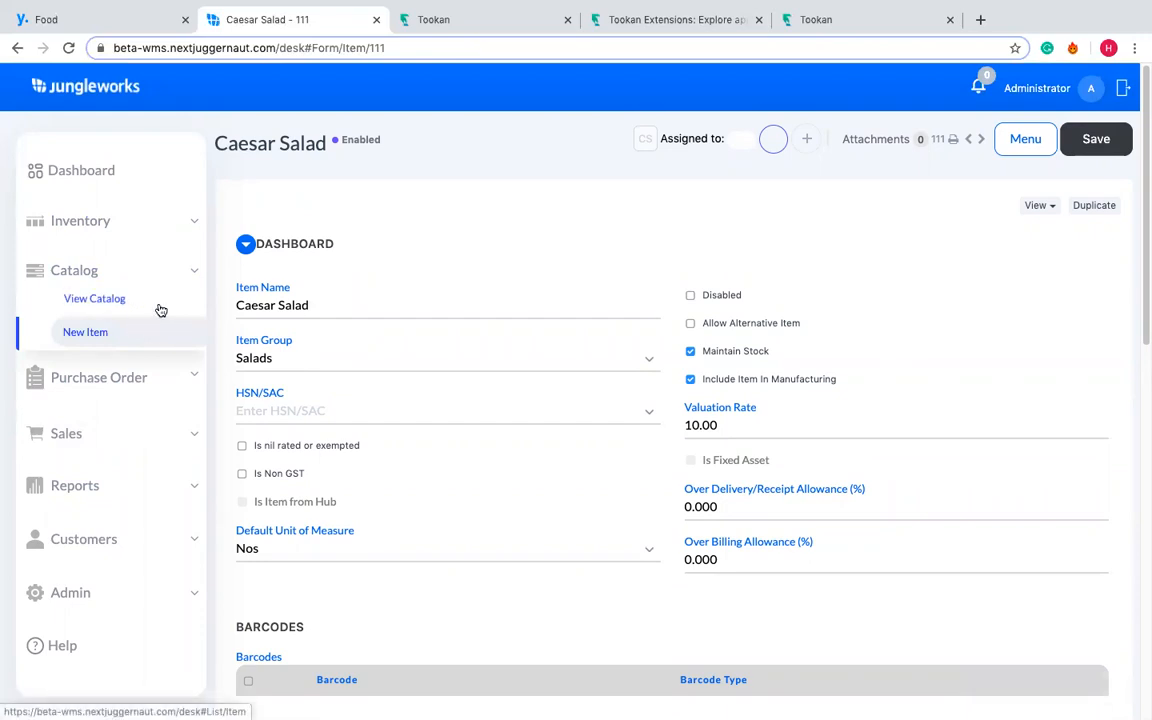
pyautogui.click(118, 230)
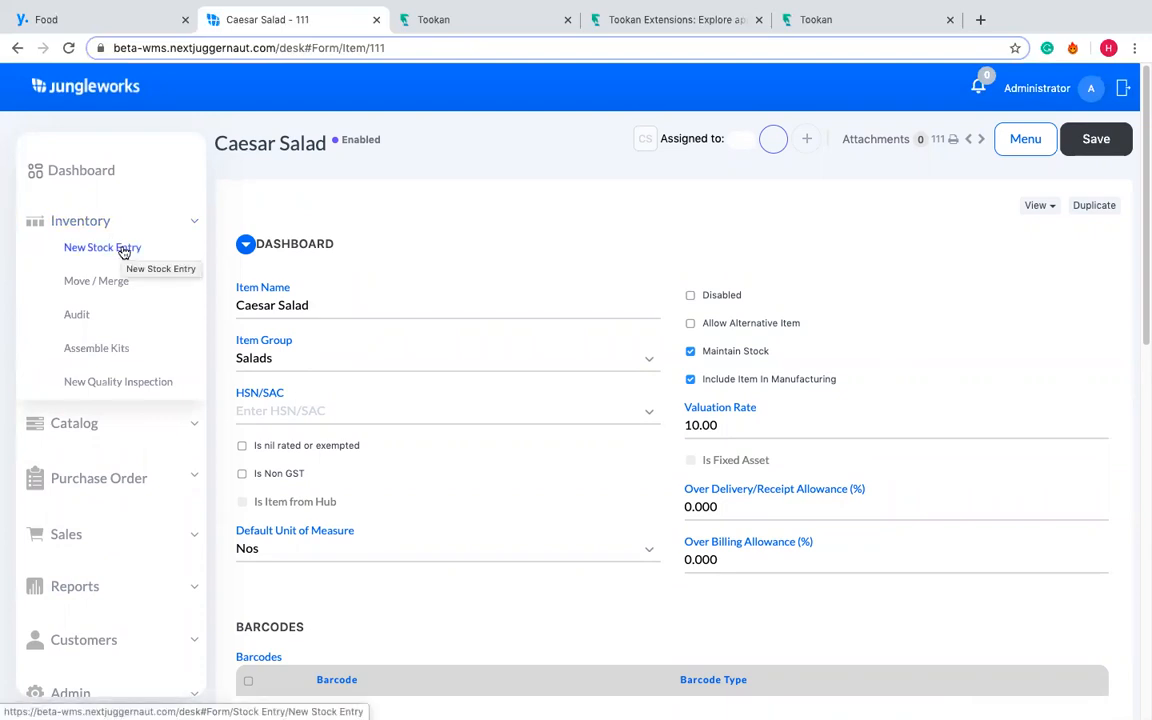
pyautogui.click(123, 250)
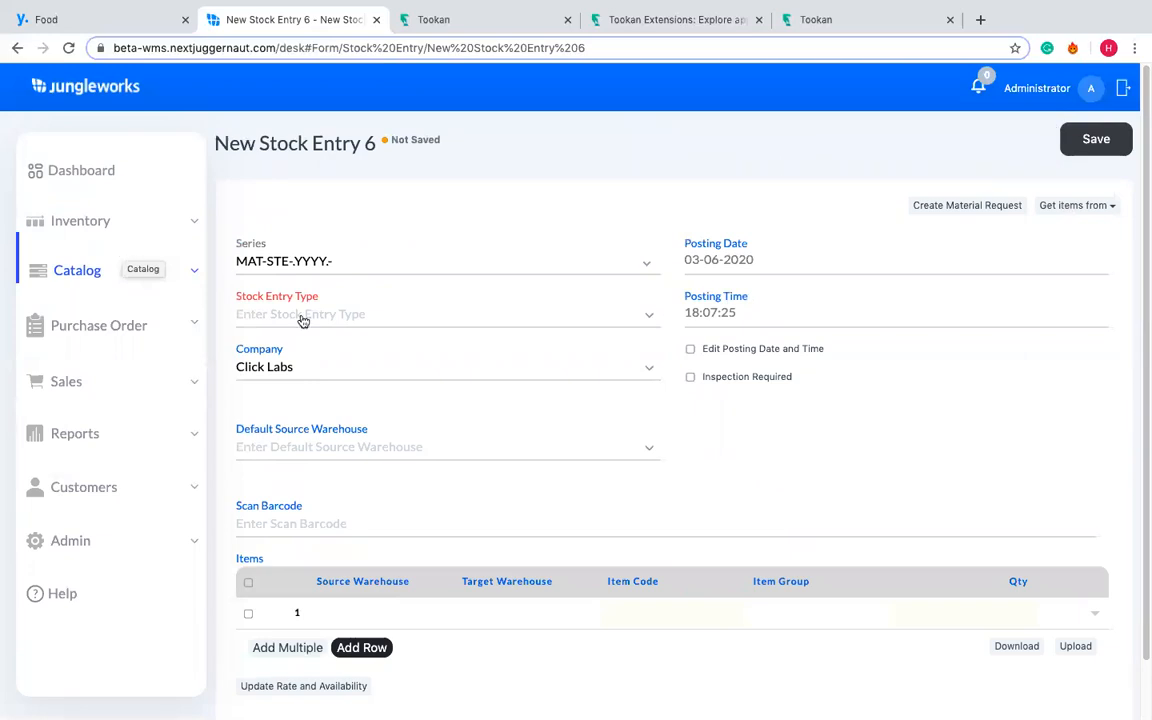
pyautogui.click(343, 320)
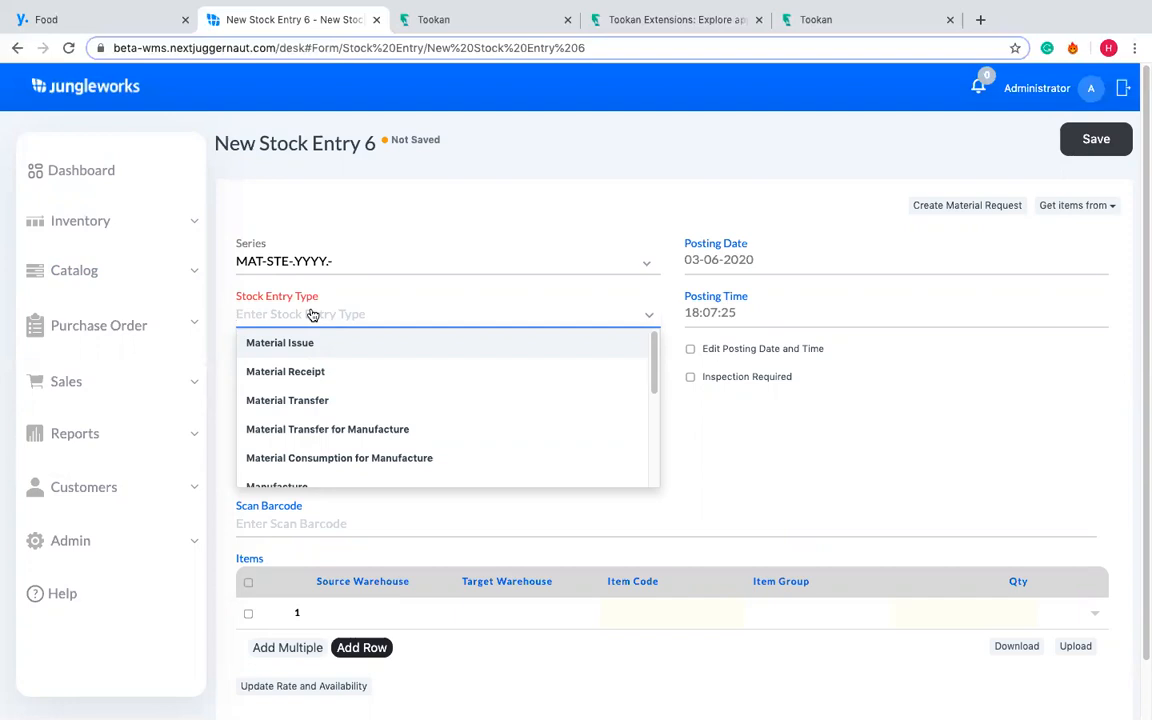
pyautogui.click(311, 381)
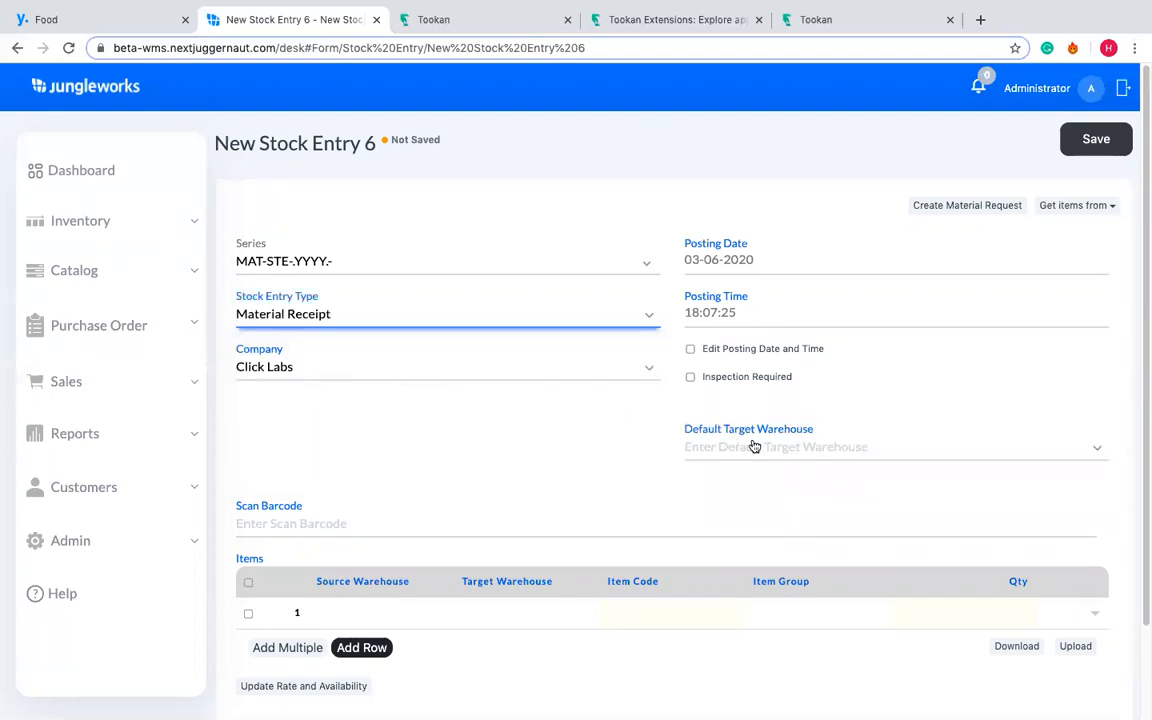
# - Look up the wmsdemo3 agent in the Tookan agents list and copy its ID for the stock entry's target warehouse
pyautogui.scroll(-1, 500, 475)
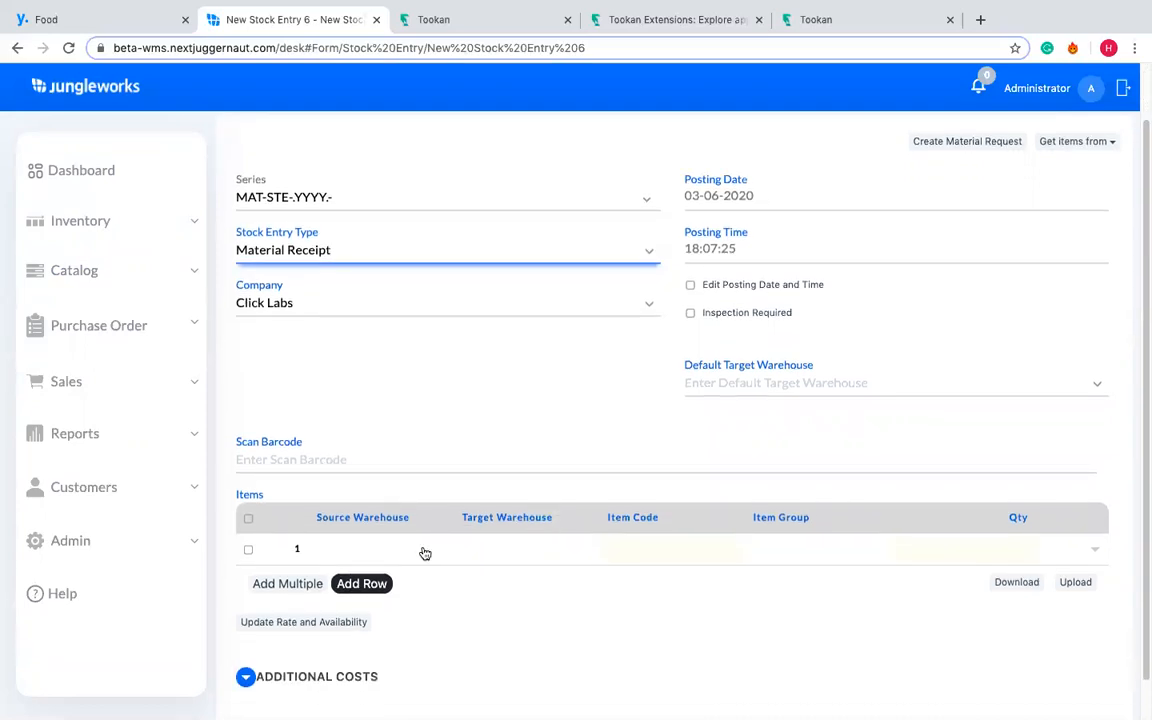
pyautogui.click(497, 560)
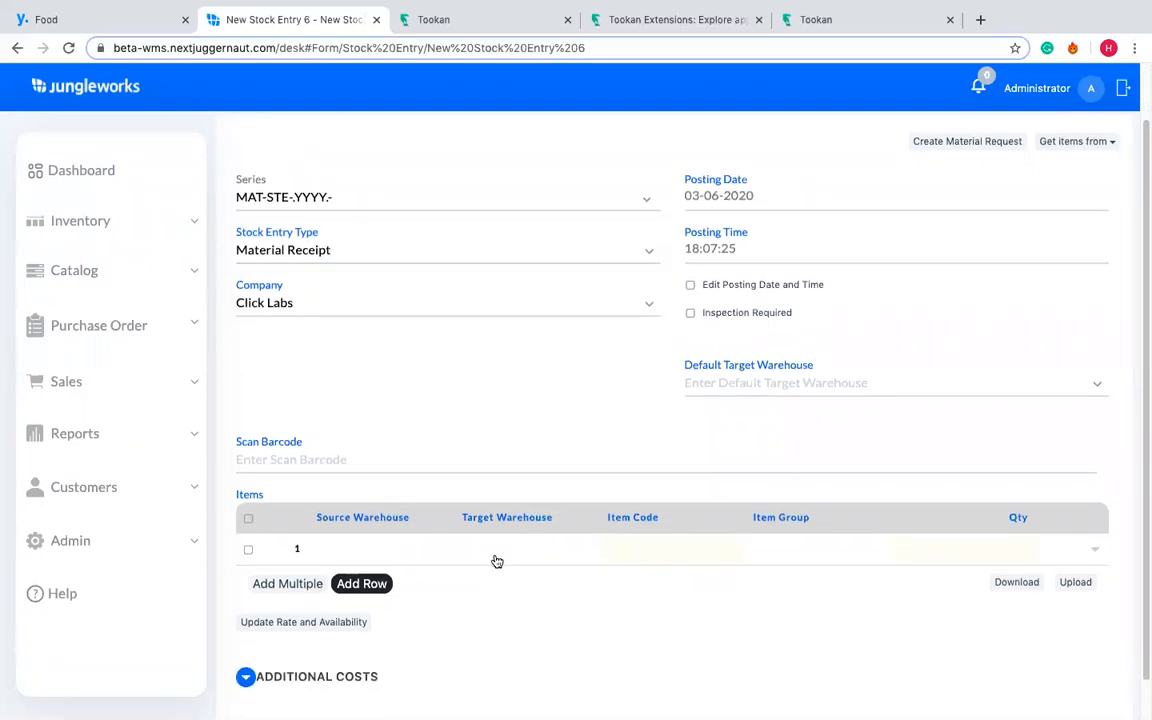
pyautogui.click(525, 558)
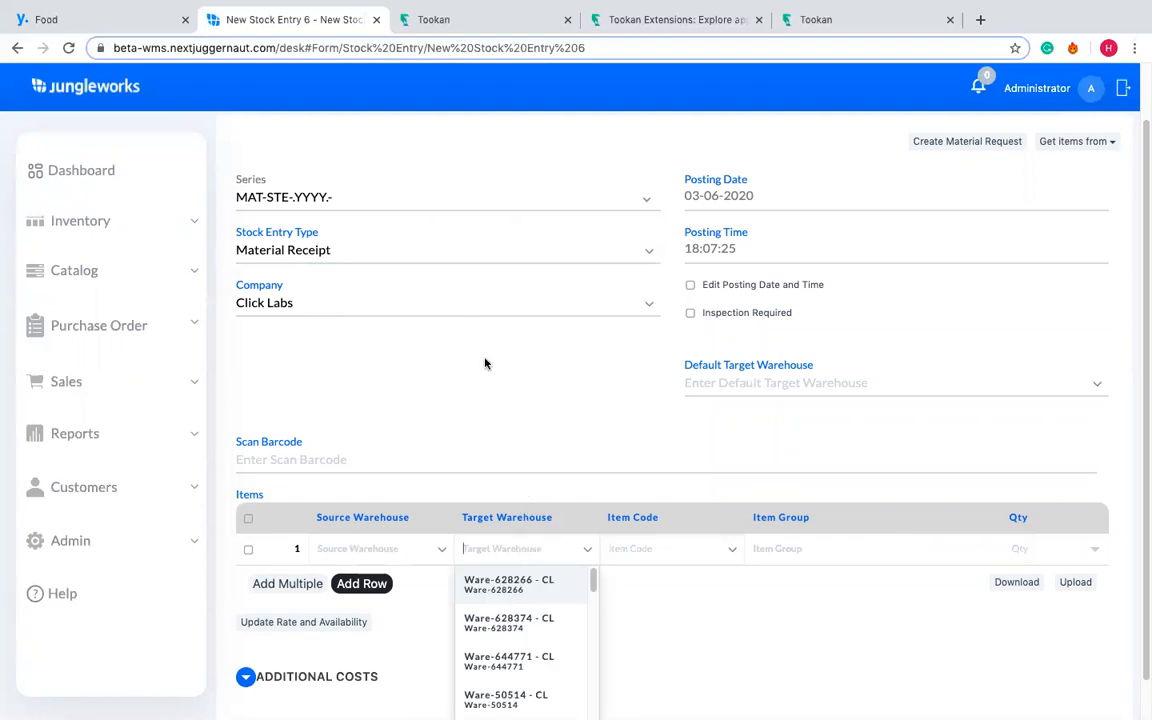
pyautogui.click(470, 20)
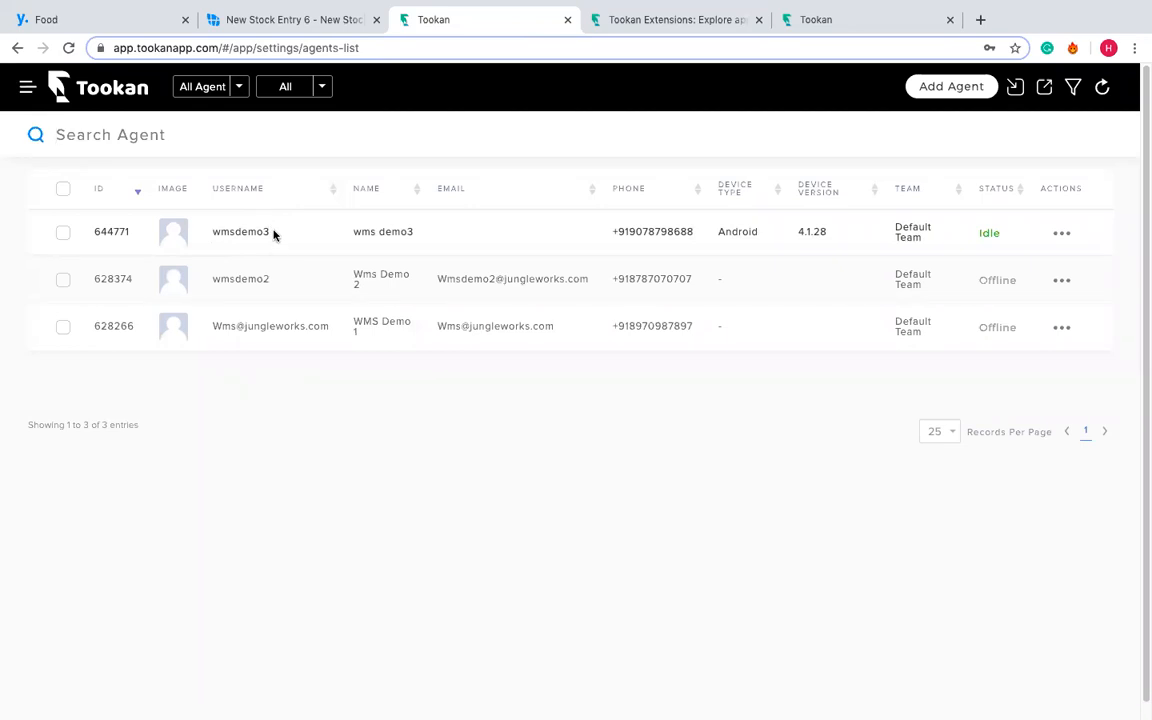
pyautogui.moveTo(131, 232); pyautogui.dragTo(88, 232)
pyautogui.hotkey('ctrl', 'c')
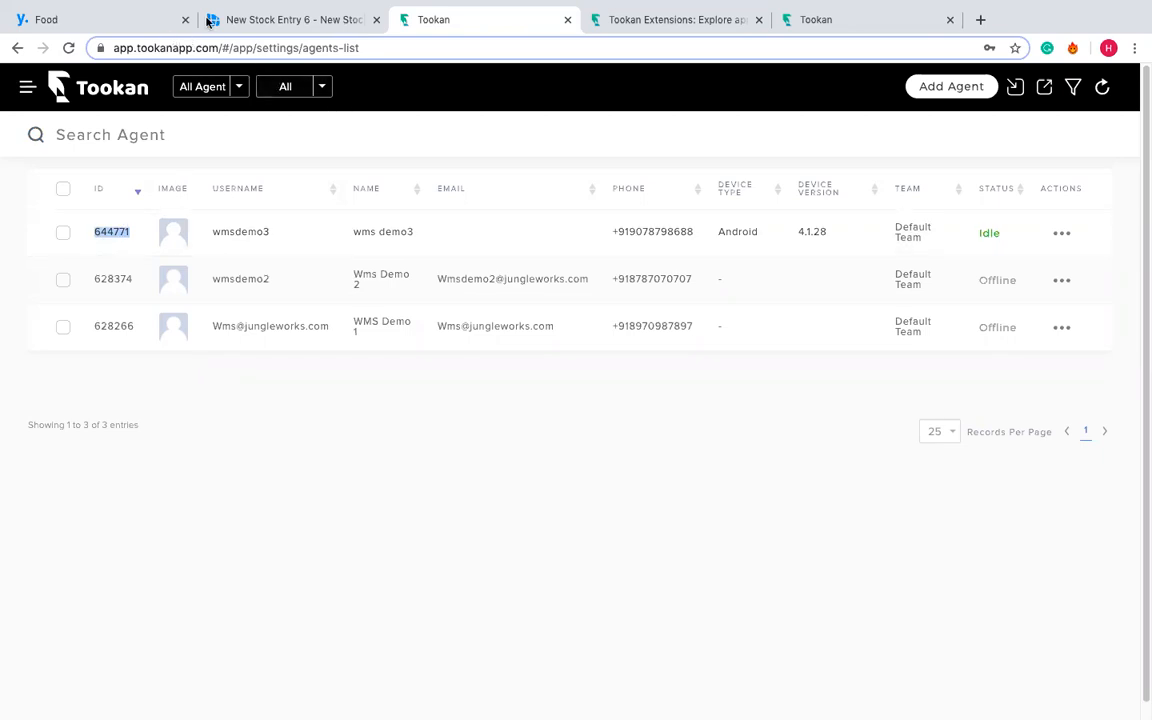
# - Return to the new stock entry and set the first item row's Target Warehouse to Ware-644771 - CL
pyautogui.click(247, 27)
pyautogui.click(514, 546)
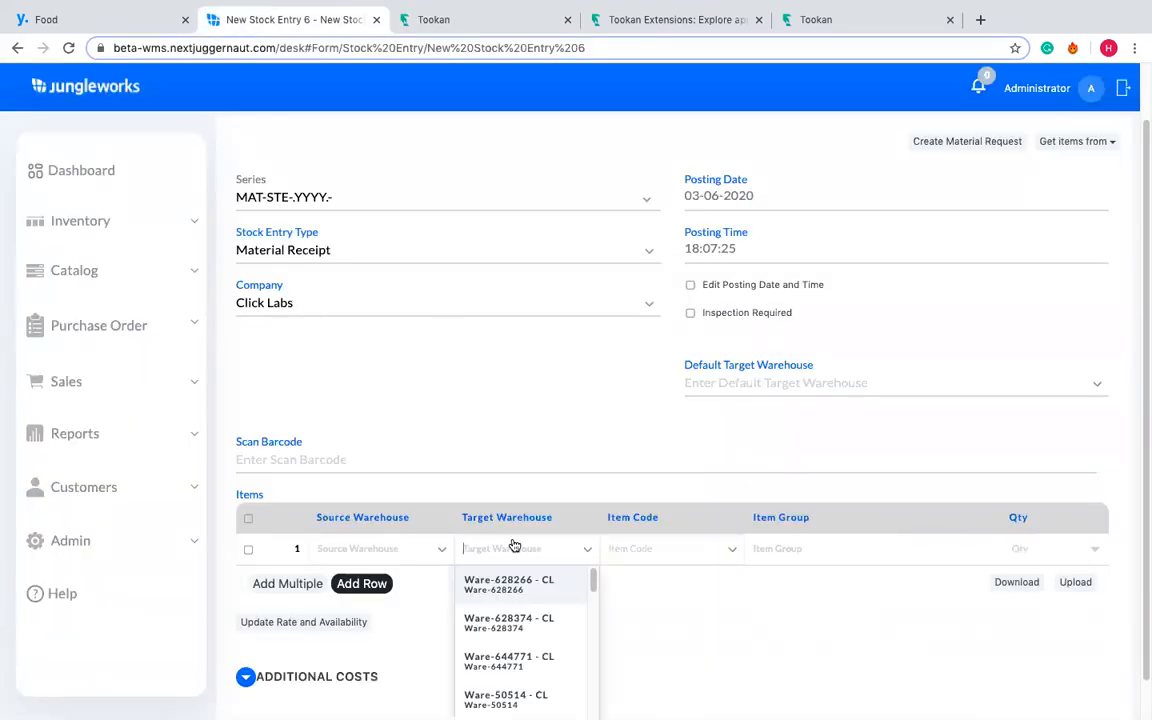
pyautogui.hotkey('ctrl', 'v')
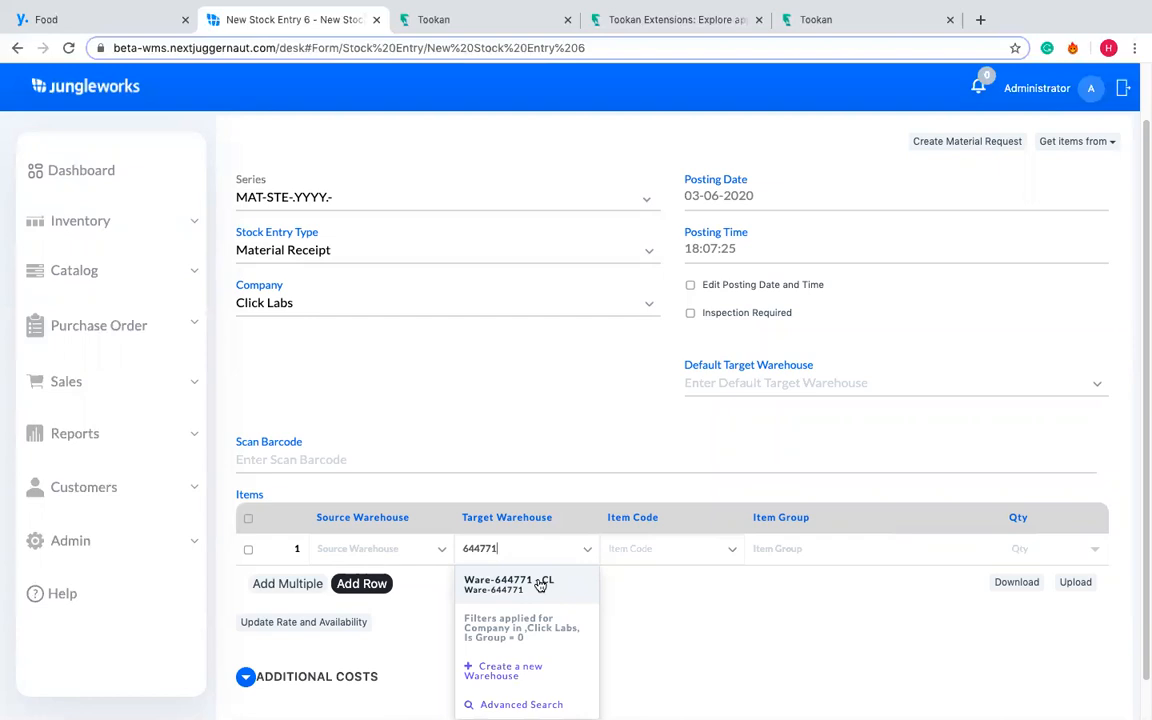
pyautogui.click(540, 585)
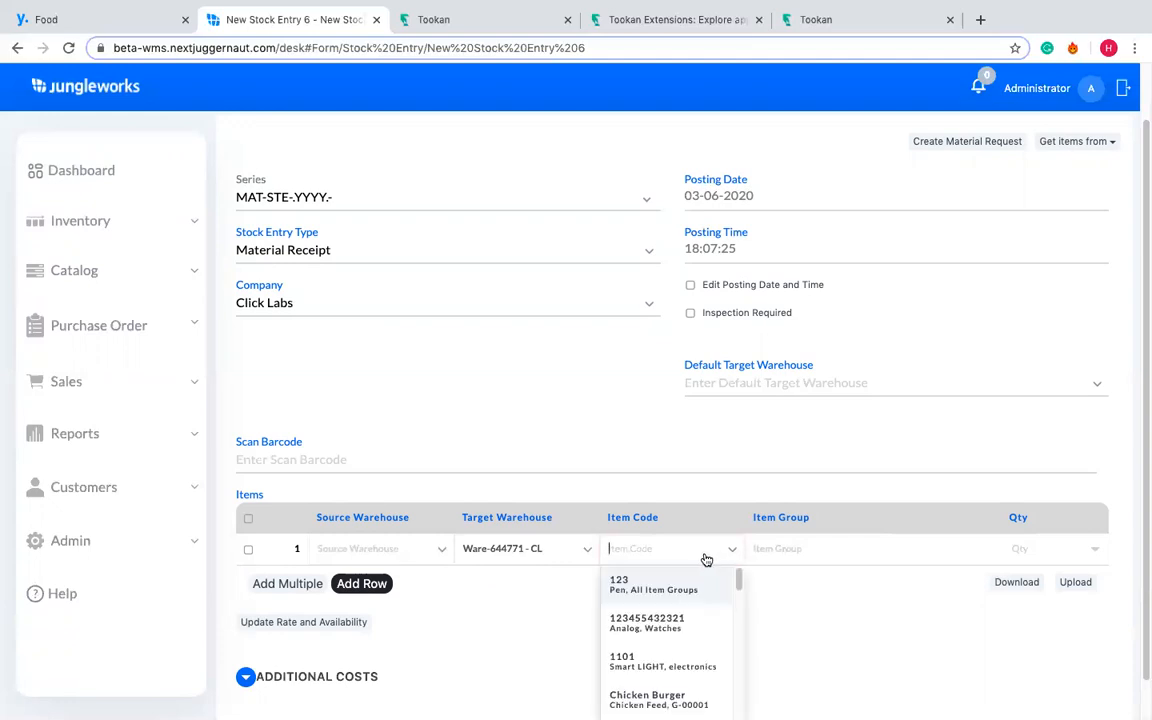
# - Set the first item row's Item Code to 111, Caesar Salad, and its quantity to 10
pyautogui.write('111')
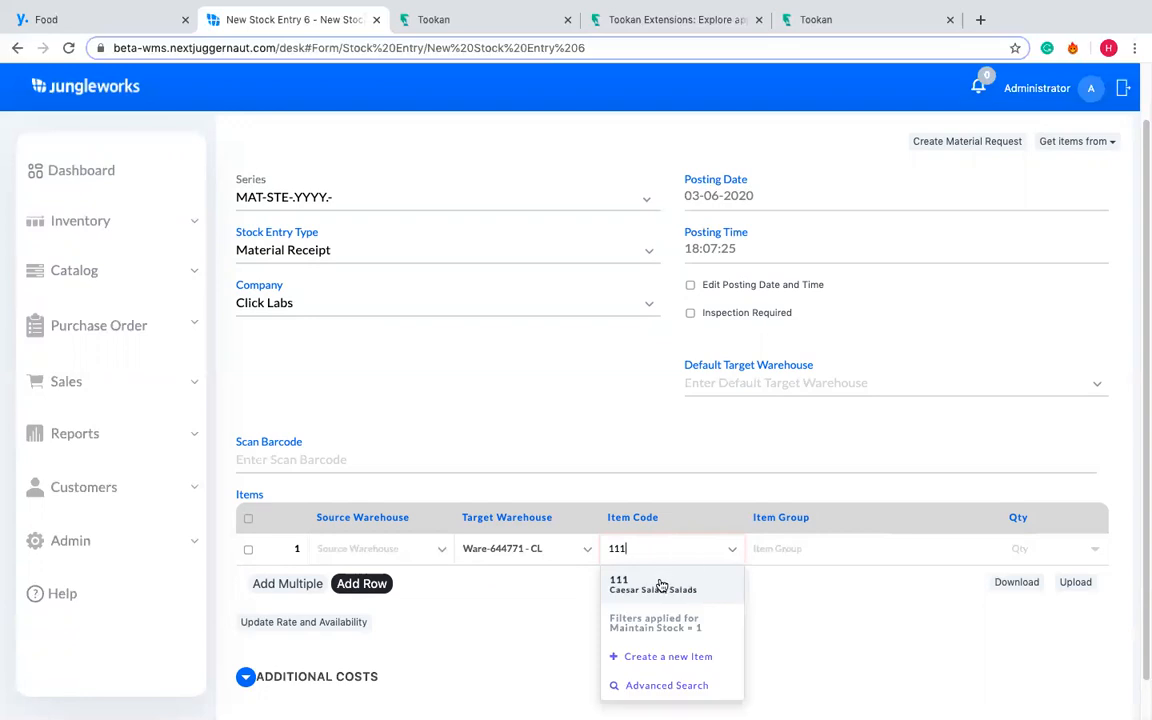
pyautogui.click(658, 583)
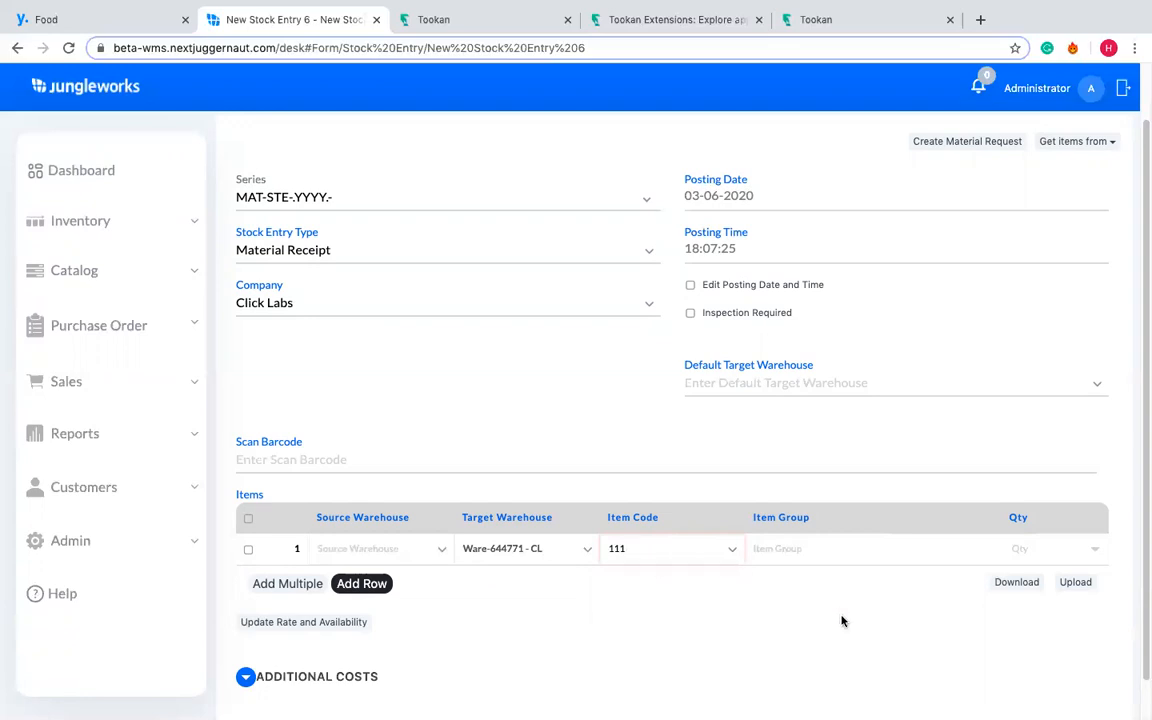
pyautogui.click(1034, 550)
pyautogui.write('10')
pyautogui.scroll(-1, 784, 602)
pyautogui.click(784, 602)
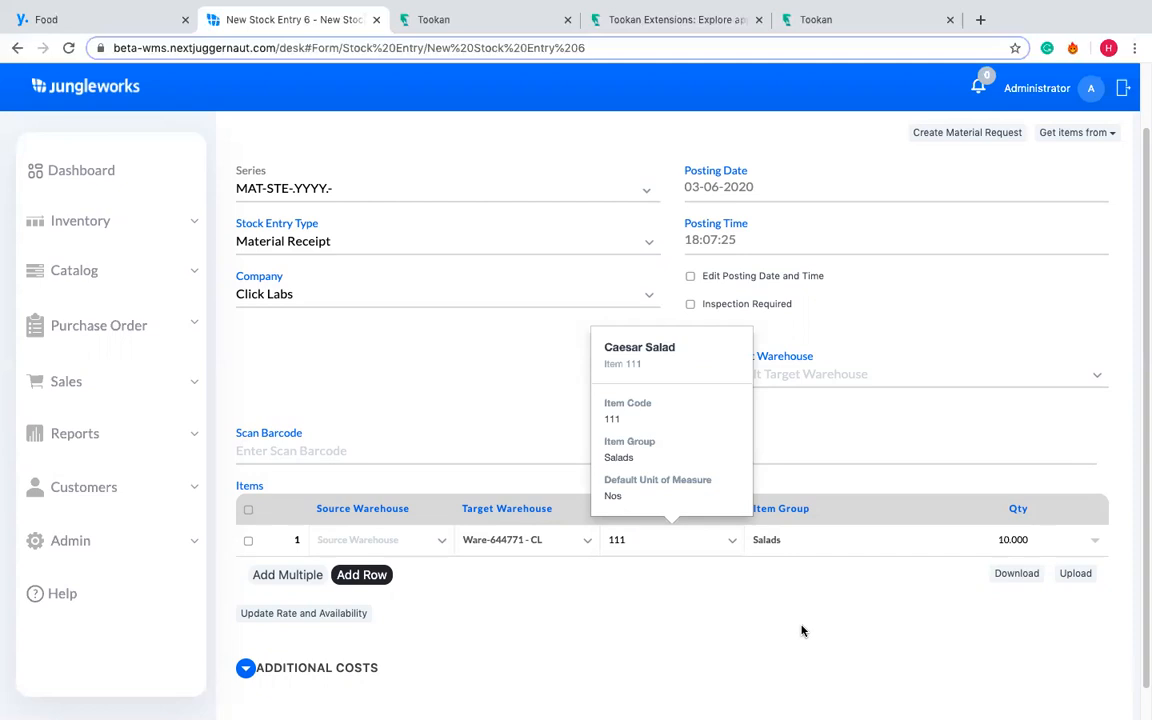
pyautogui.click(1025, 576)
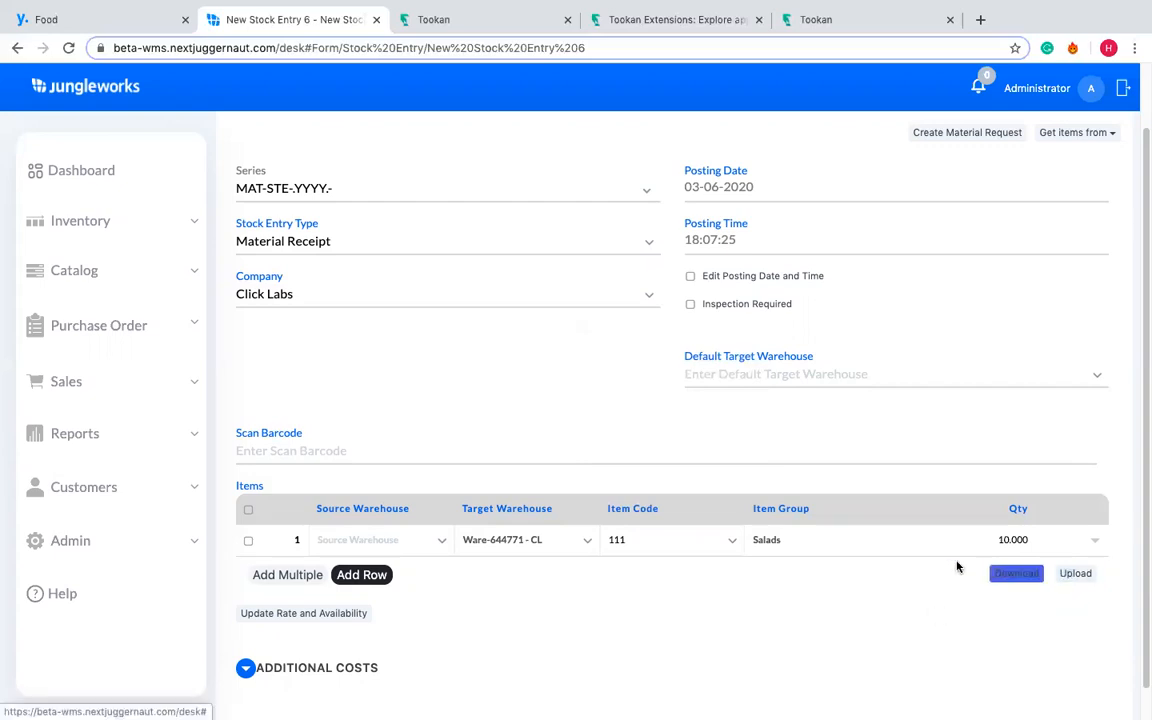
# - Save the Material Receipt stock entry, check its details and permanently submit it
pyautogui.scroll(2, 865, 560)
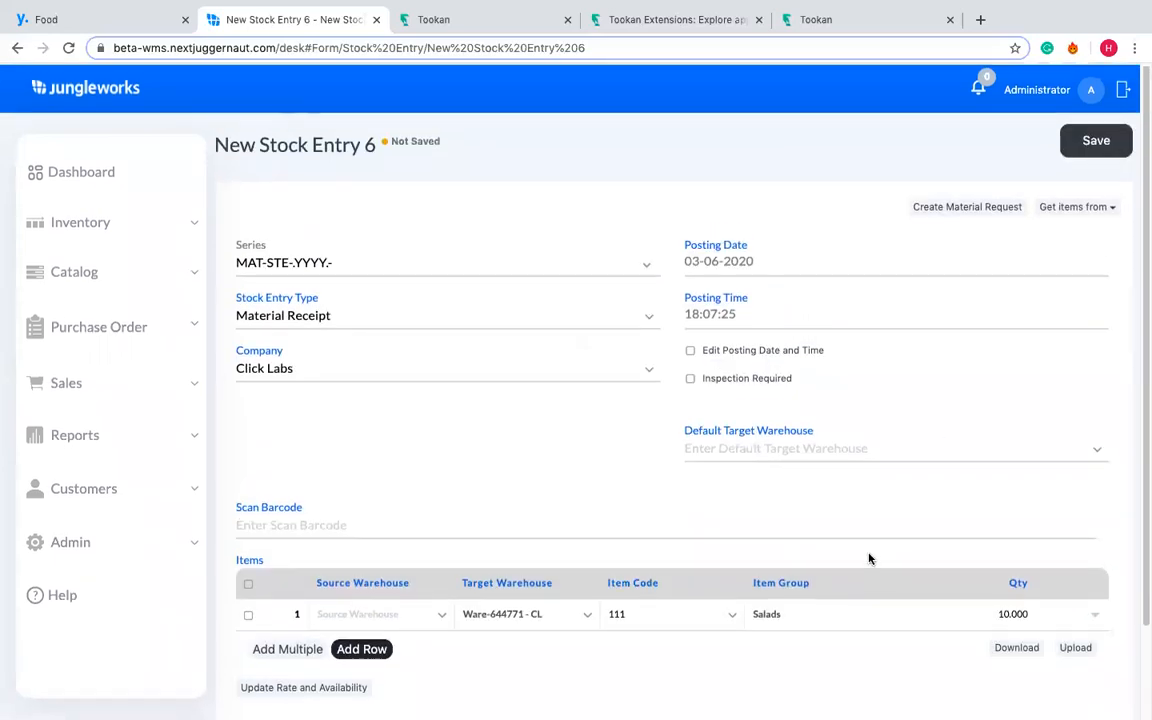
pyautogui.click(1081, 146)
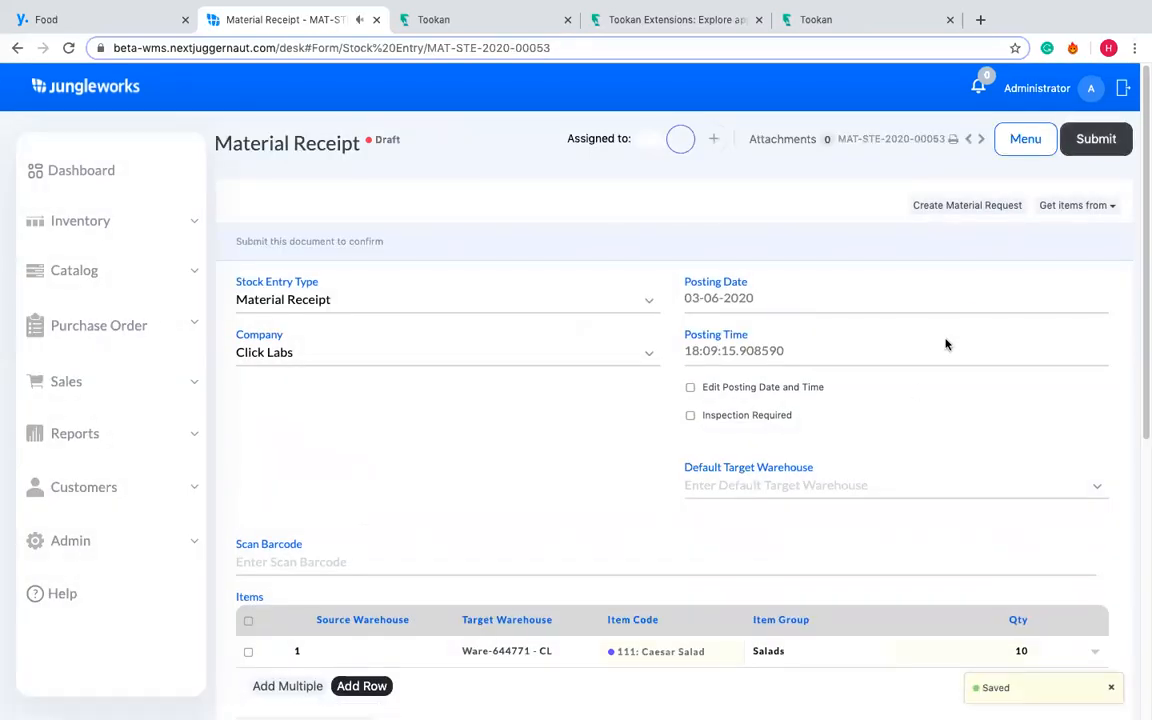
pyautogui.scroll(-1, 917, 400)
pyautogui.scroll(-5, 917, 400)
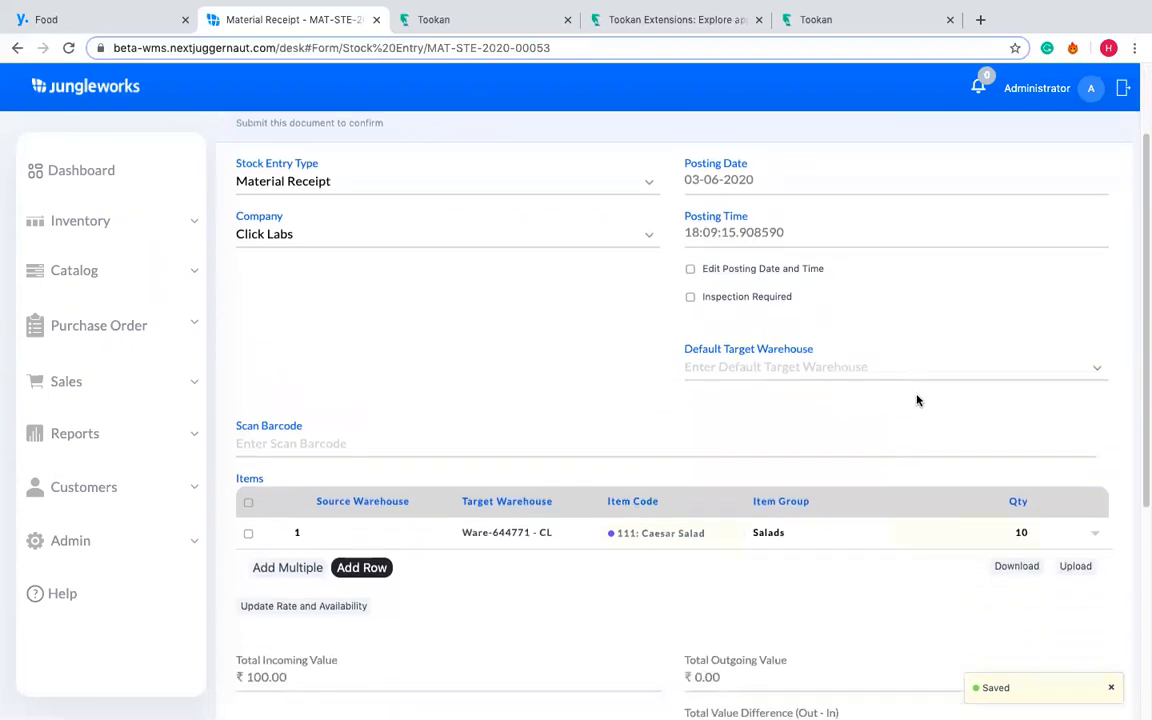
pyautogui.scroll(1, 917, 400)
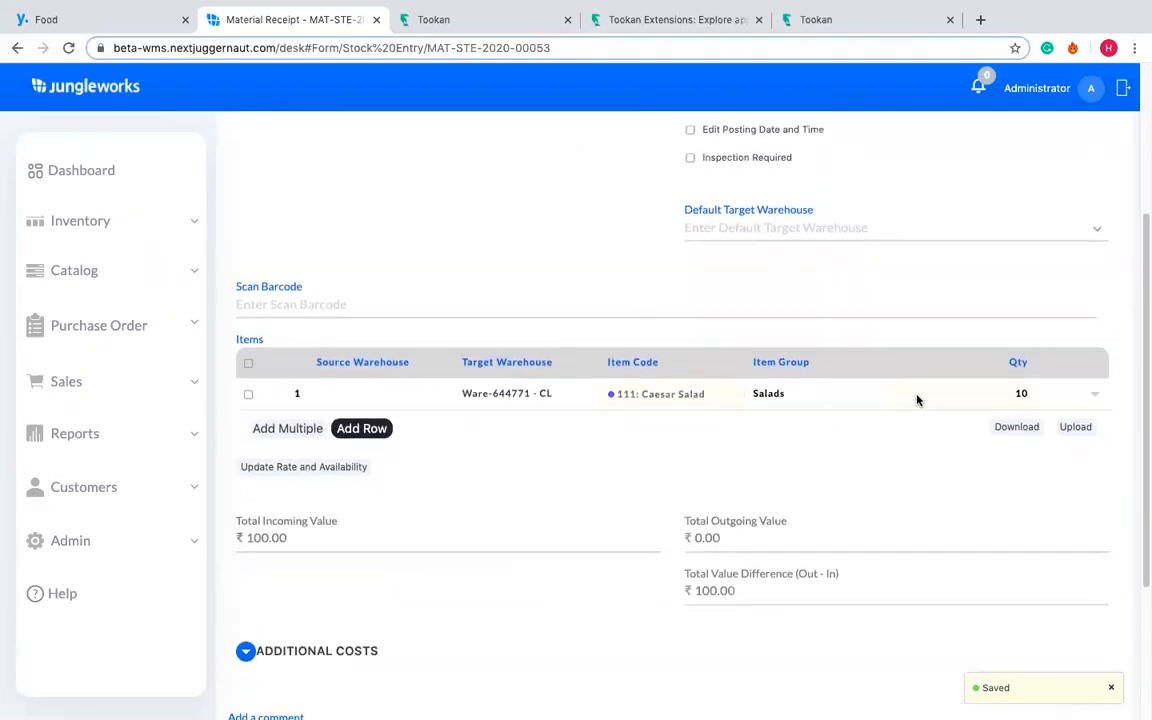
pyautogui.scroll(-4, 917, 400)
pyautogui.scroll(8, 917, 400)
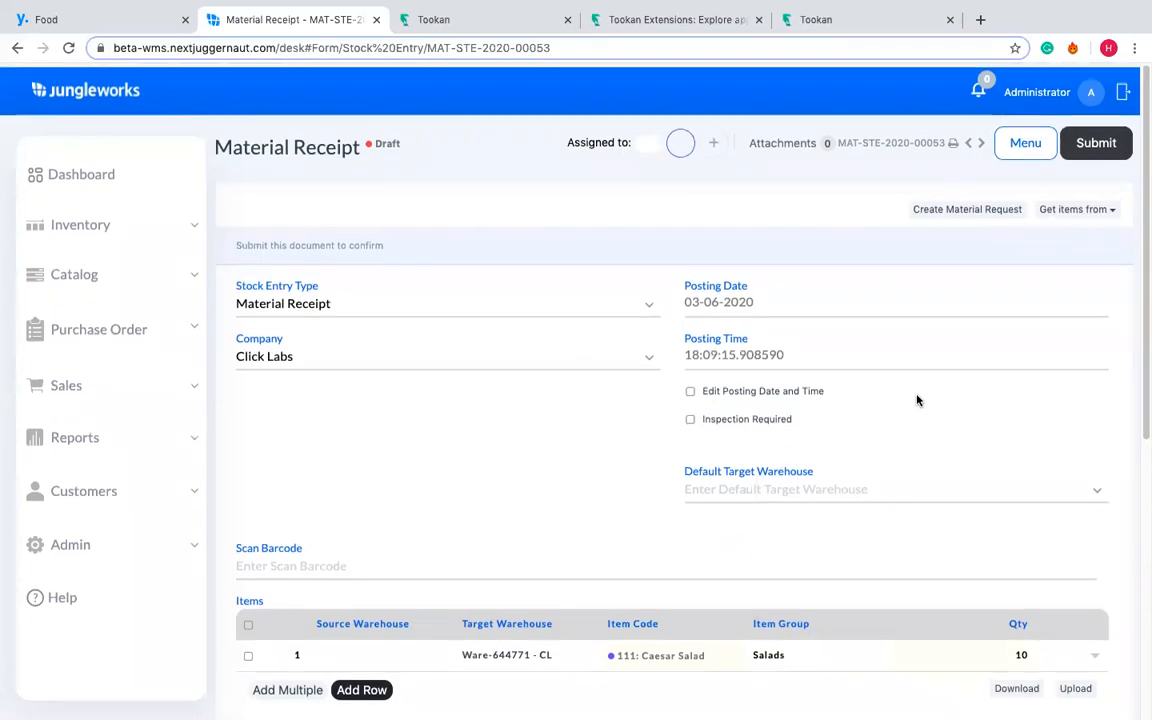
pyautogui.click(1096, 140)
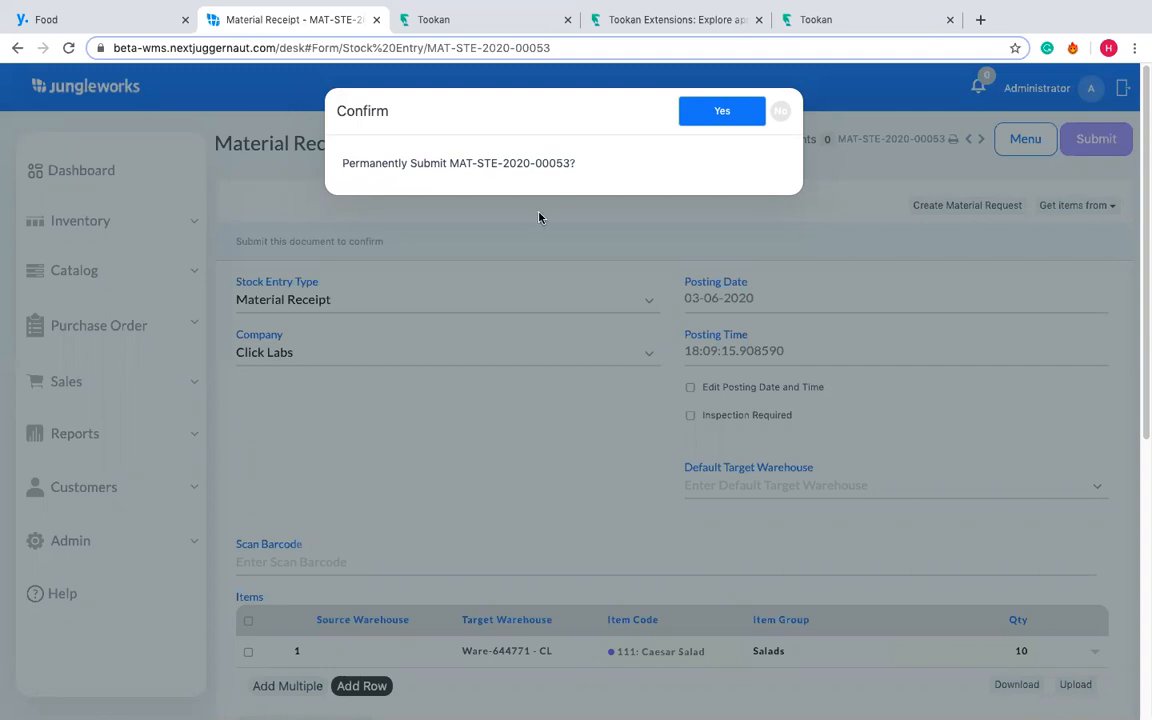
pyautogui.click(709, 114)
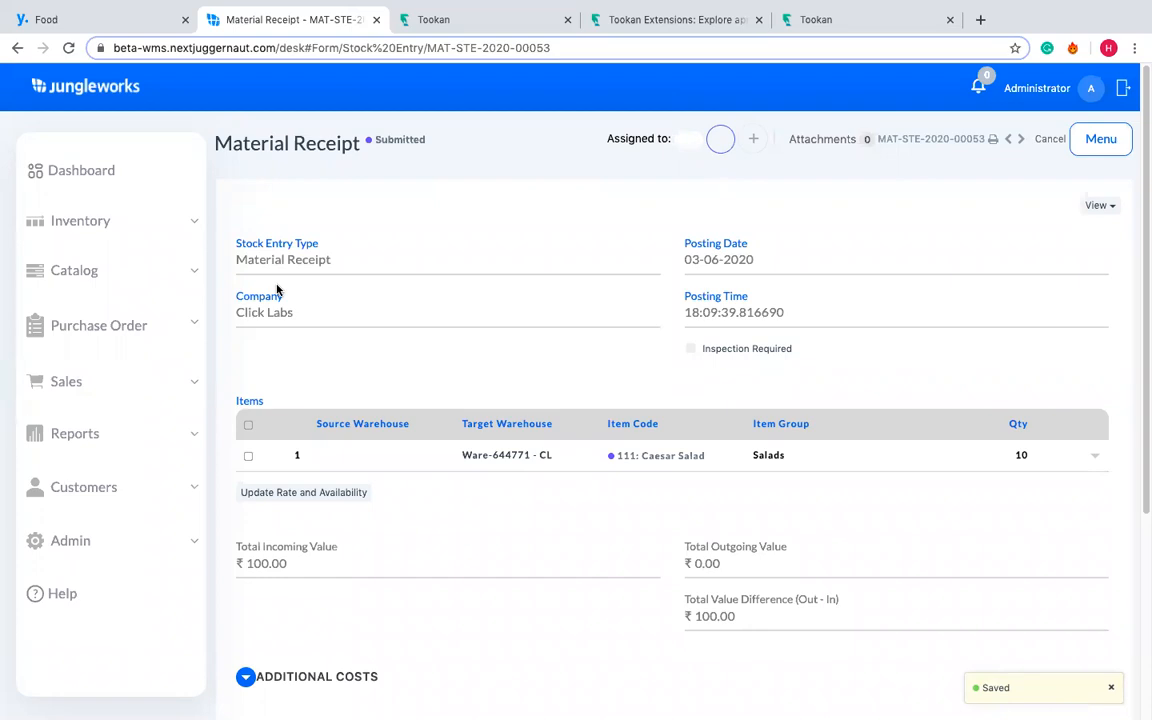
# - Open the inventory stock summary and clear its Warehouse filter to look through the stock of all warehouses
pyautogui.click(125, 276)
pyautogui.click(180, 221)
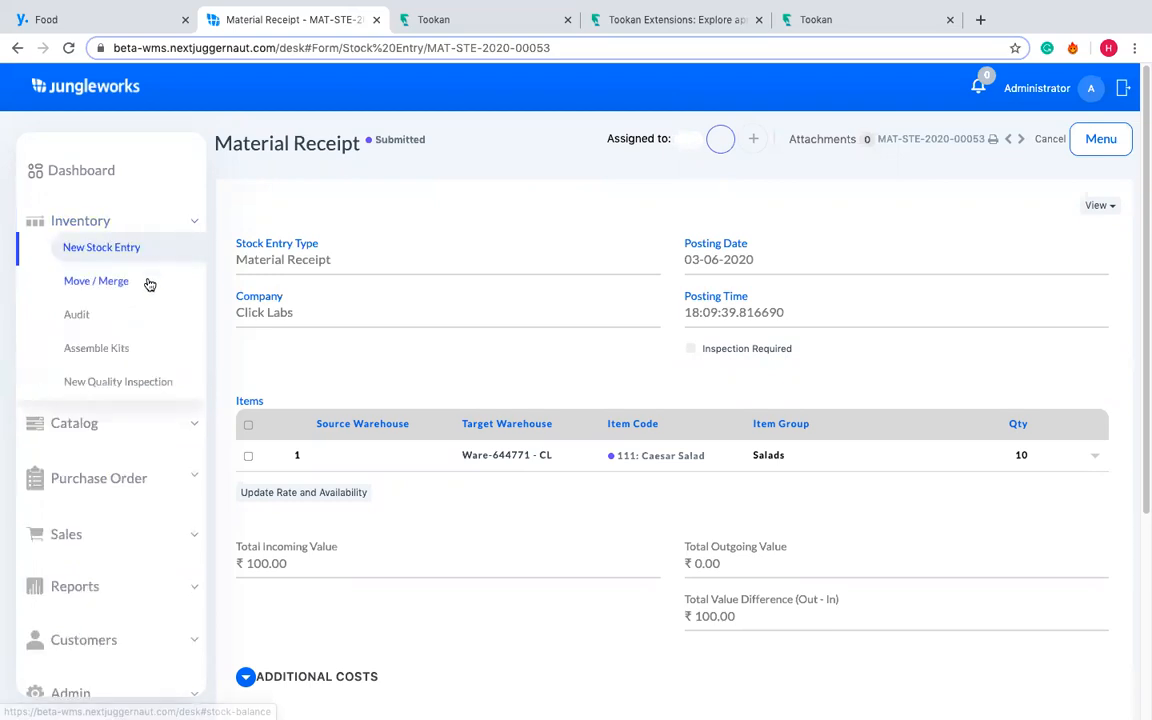
pyautogui.click(148, 283)
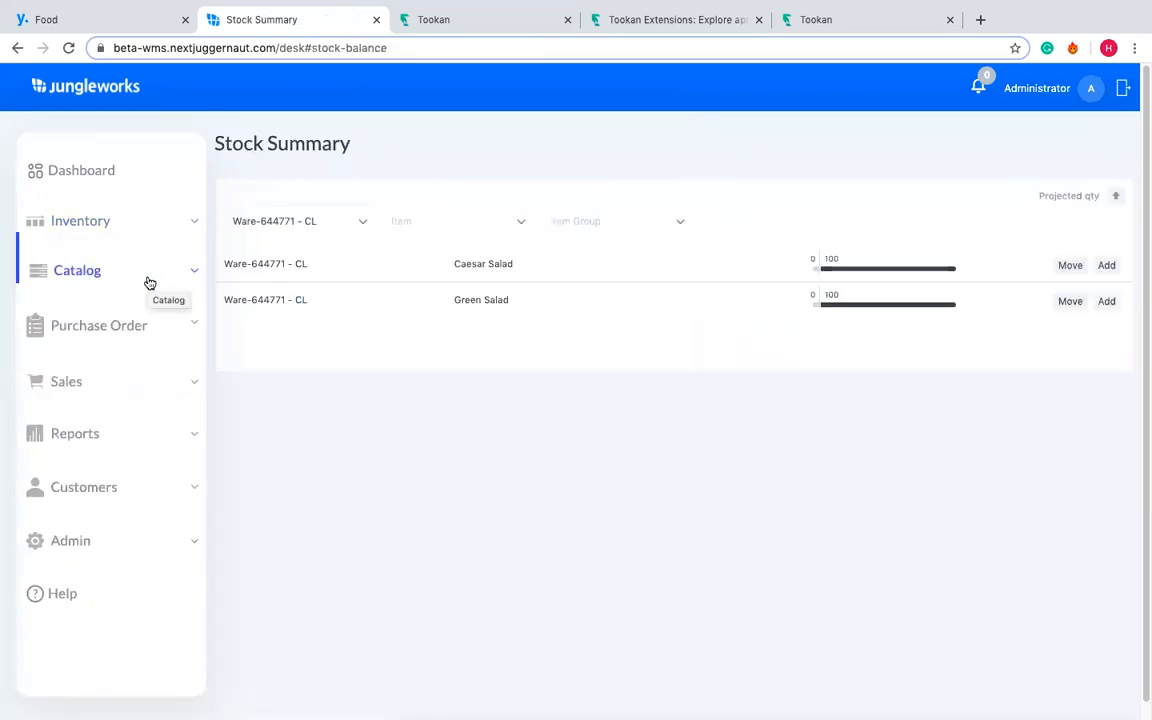
pyautogui.tripleClick(326, 230)
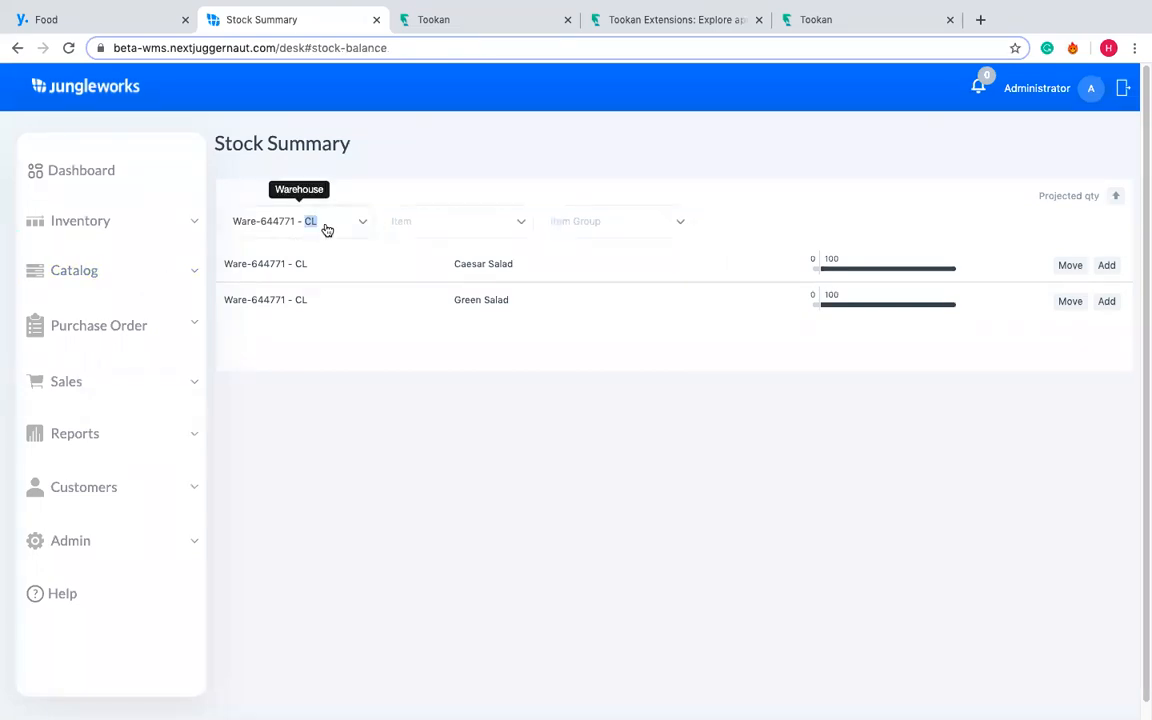
pyautogui.press('BackSpace')
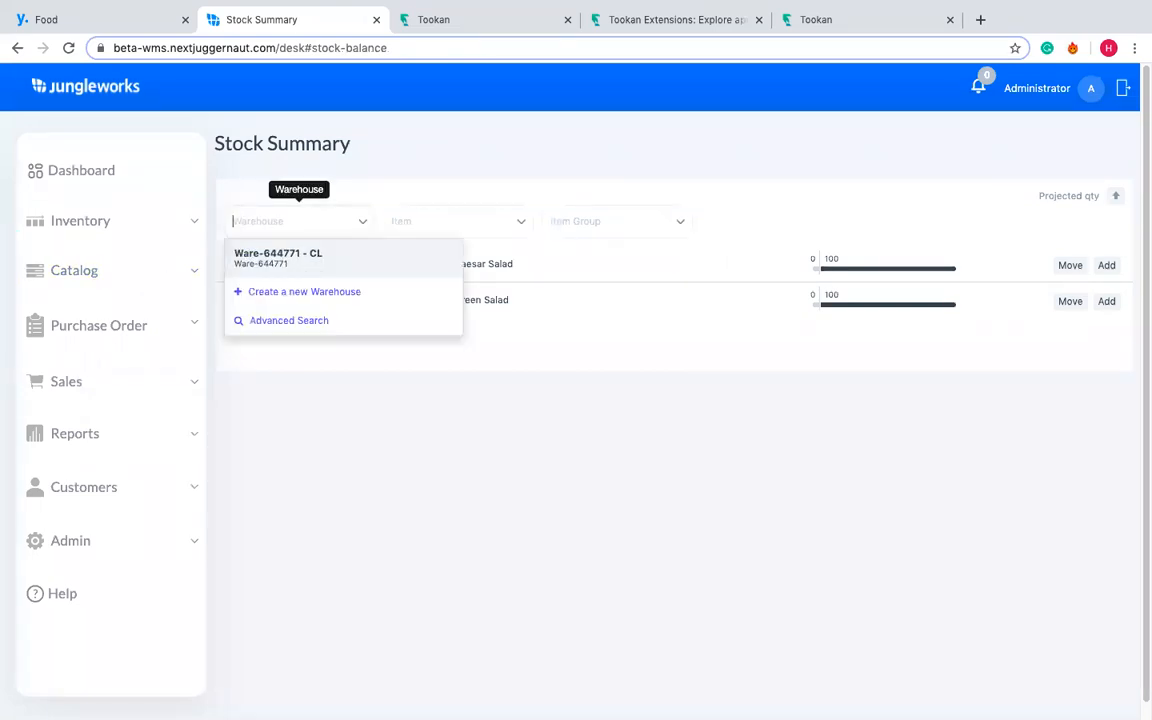
pyautogui.click(845, 197)
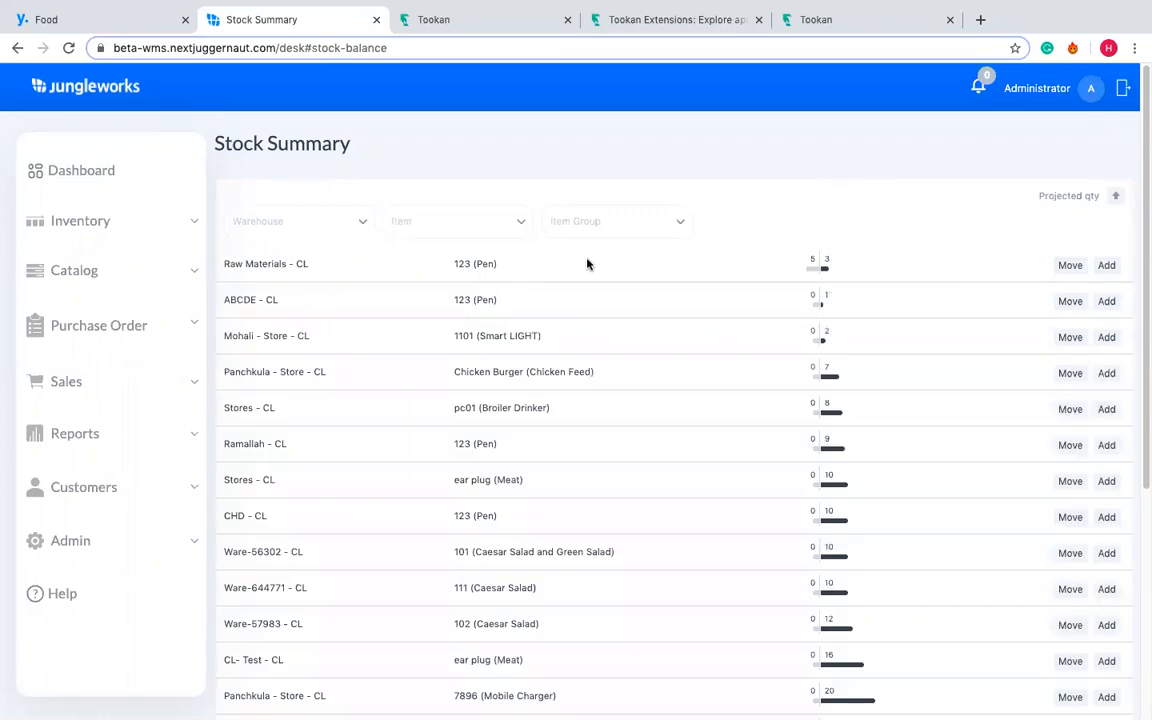
pyautogui.scroll(-2, 427, 393)
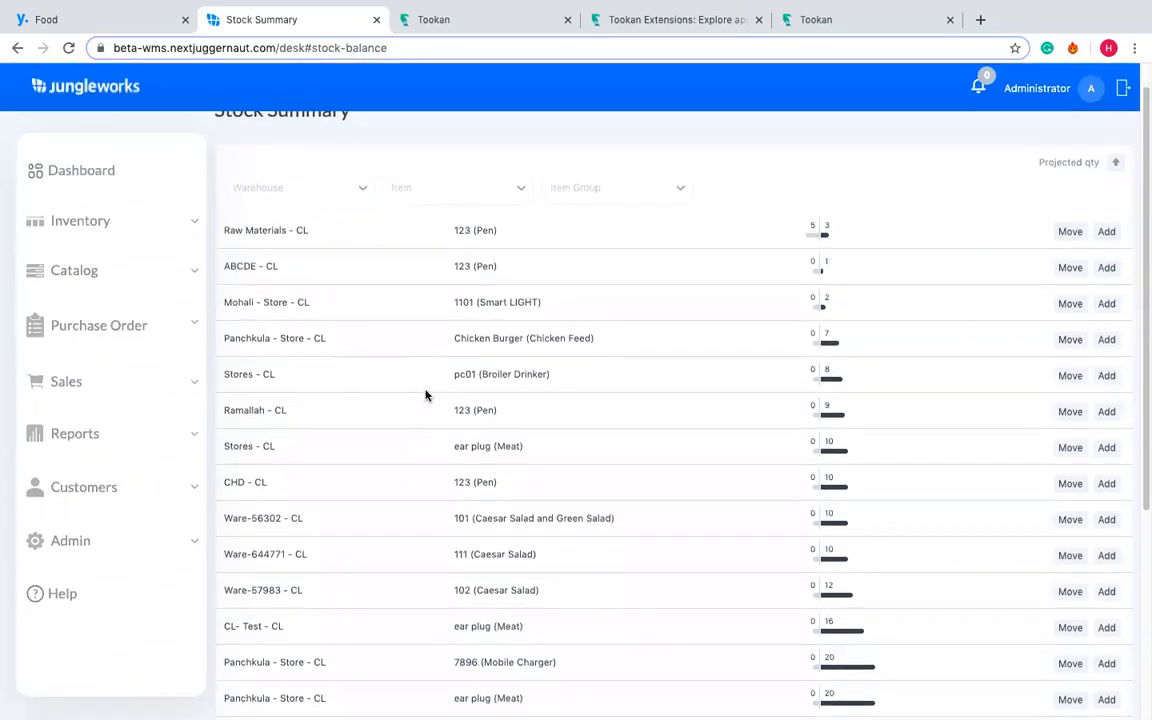
pyautogui.scroll(2, 427, 393)
# - Filter the stock summary by the warehouse Ware-644771 - CL to check its item quantities
pyautogui.click(269, 222)
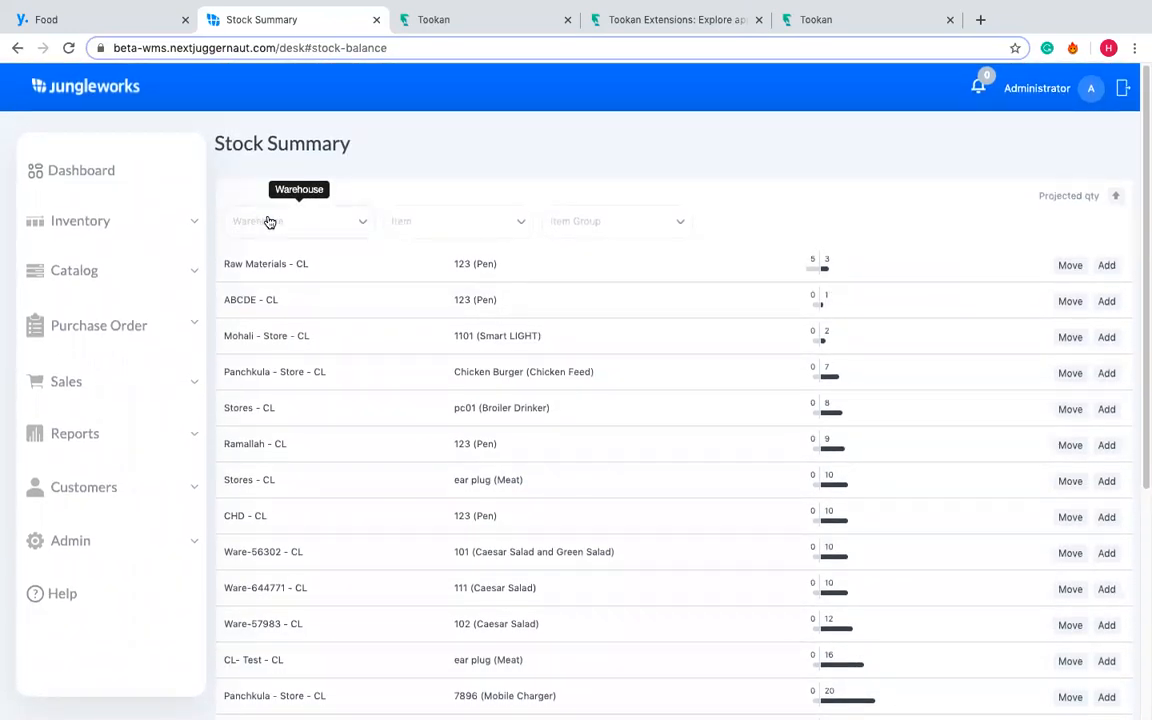
pyautogui.write('644771')
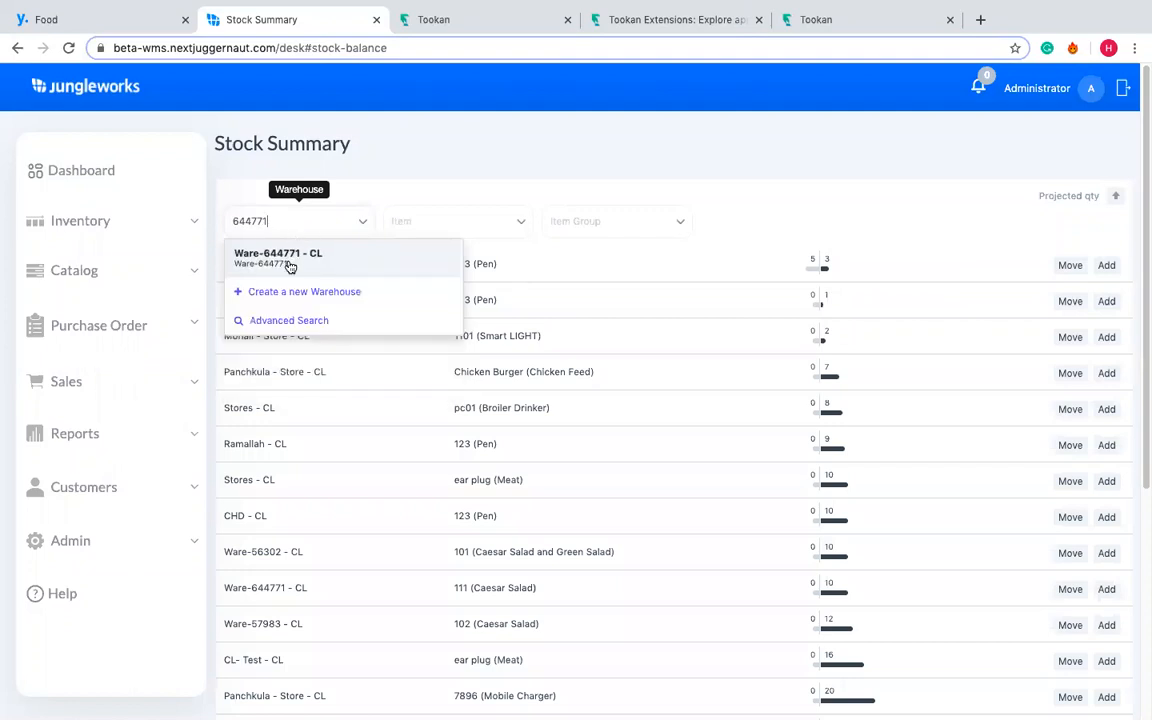
pyautogui.click(290, 264)
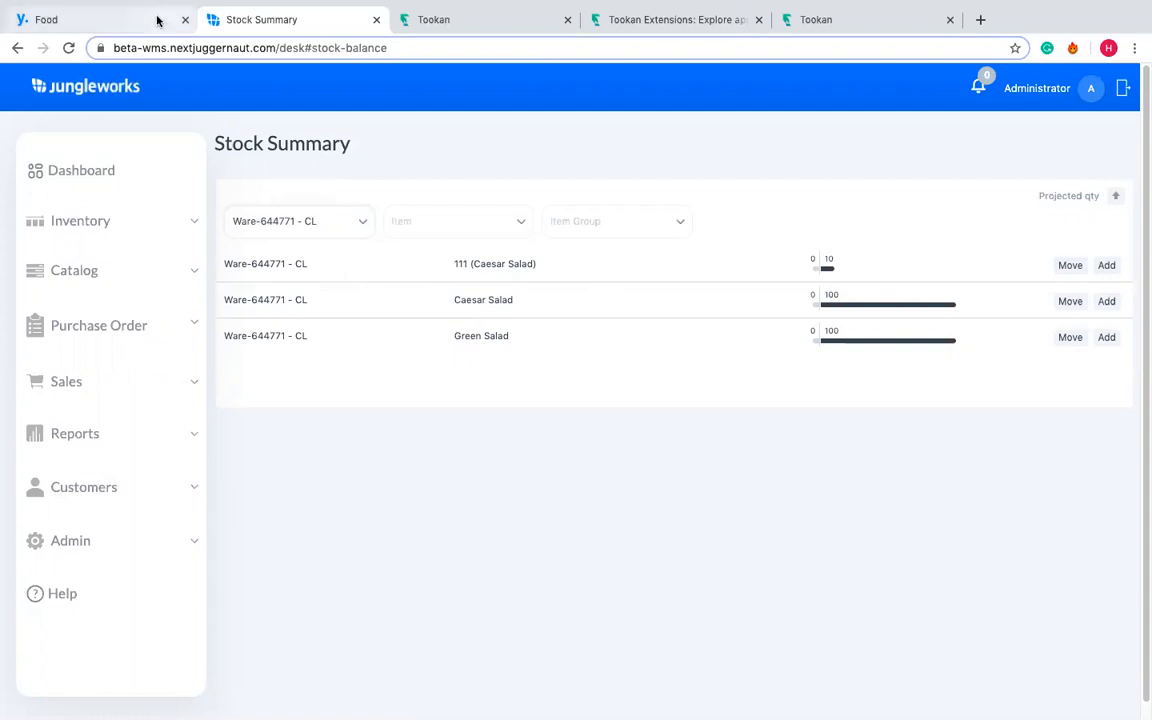
# - Switch to the Yelo storefront, add one Caesar Salad to the cart and proceed to checkout
pyautogui.click(118, 24)
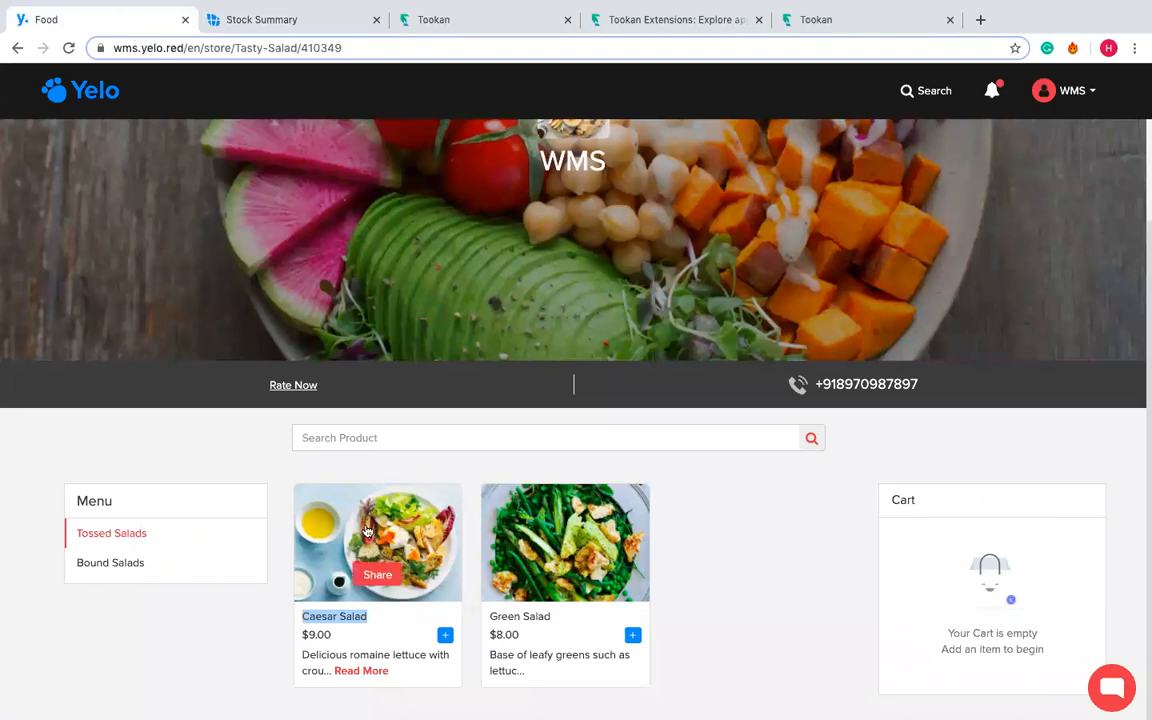
pyautogui.click(445, 636)
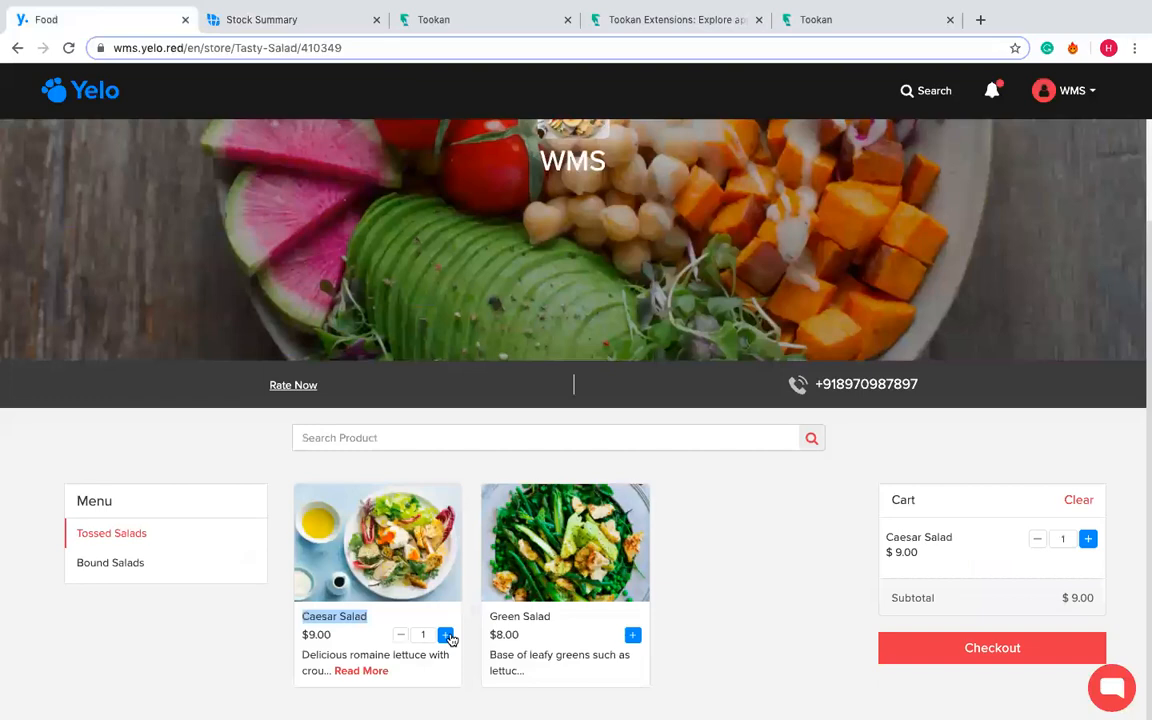
pyautogui.click(997, 652)
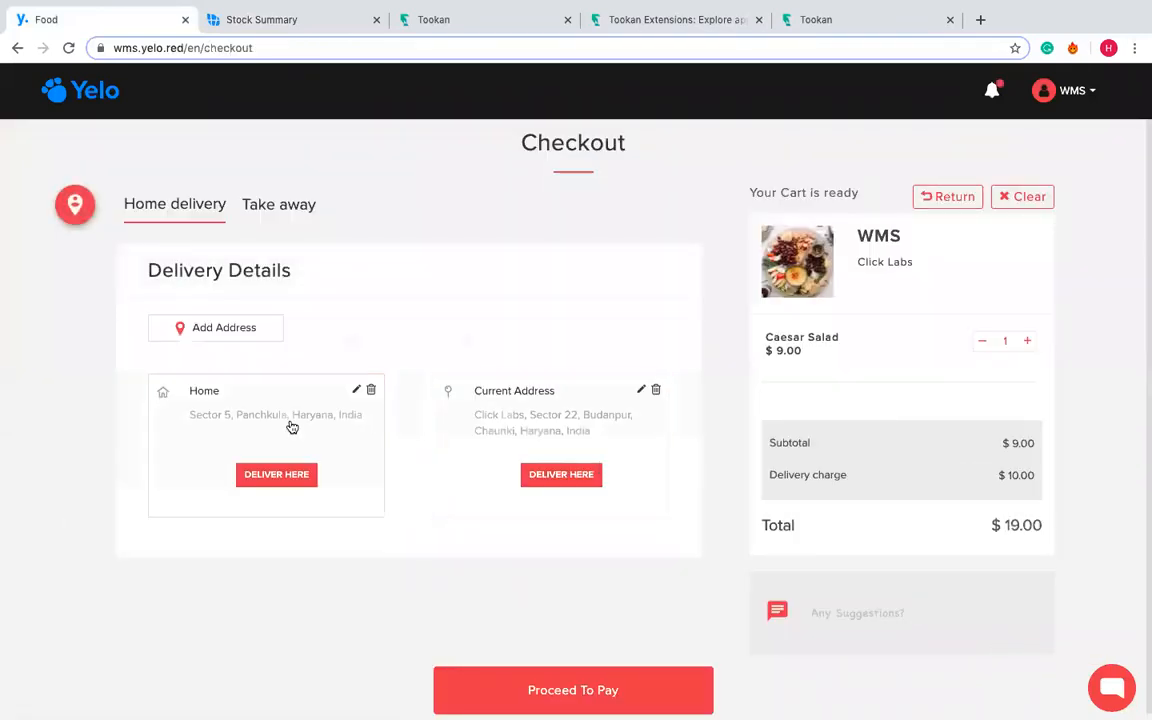
# - Choose the saved Home address for delivery and place the order with Pay By Cash
pyautogui.click(278, 476)
pyautogui.scroll(-1, 731, 505)
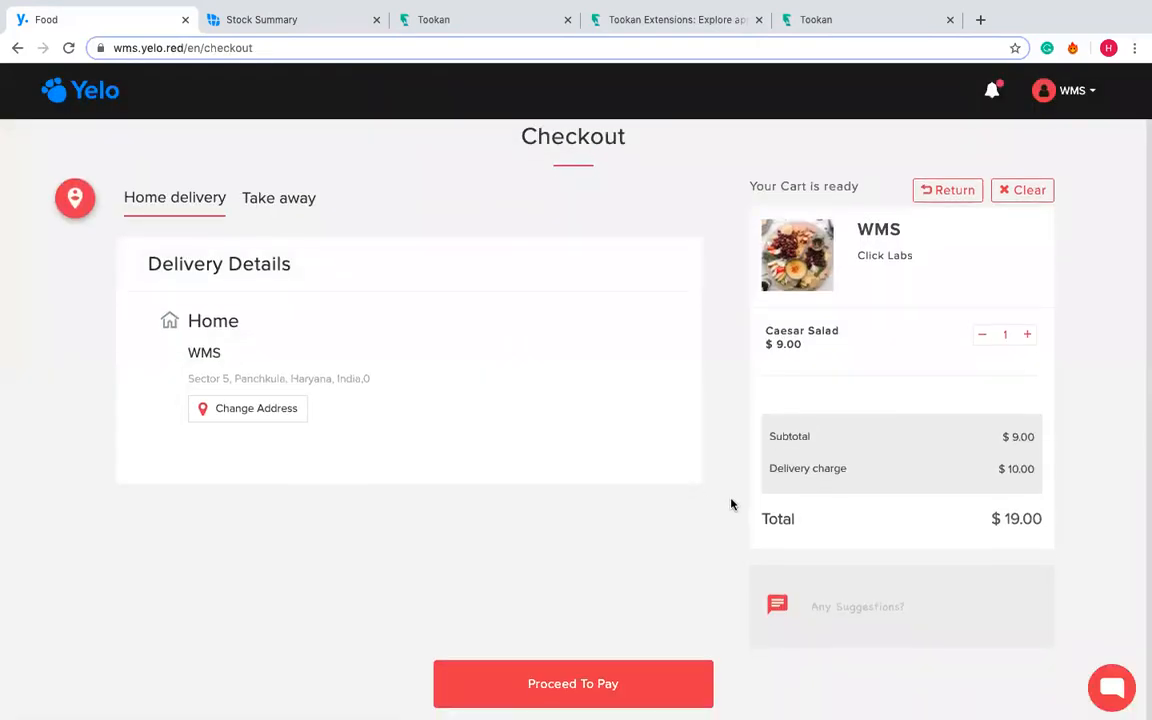
pyautogui.click(575, 683)
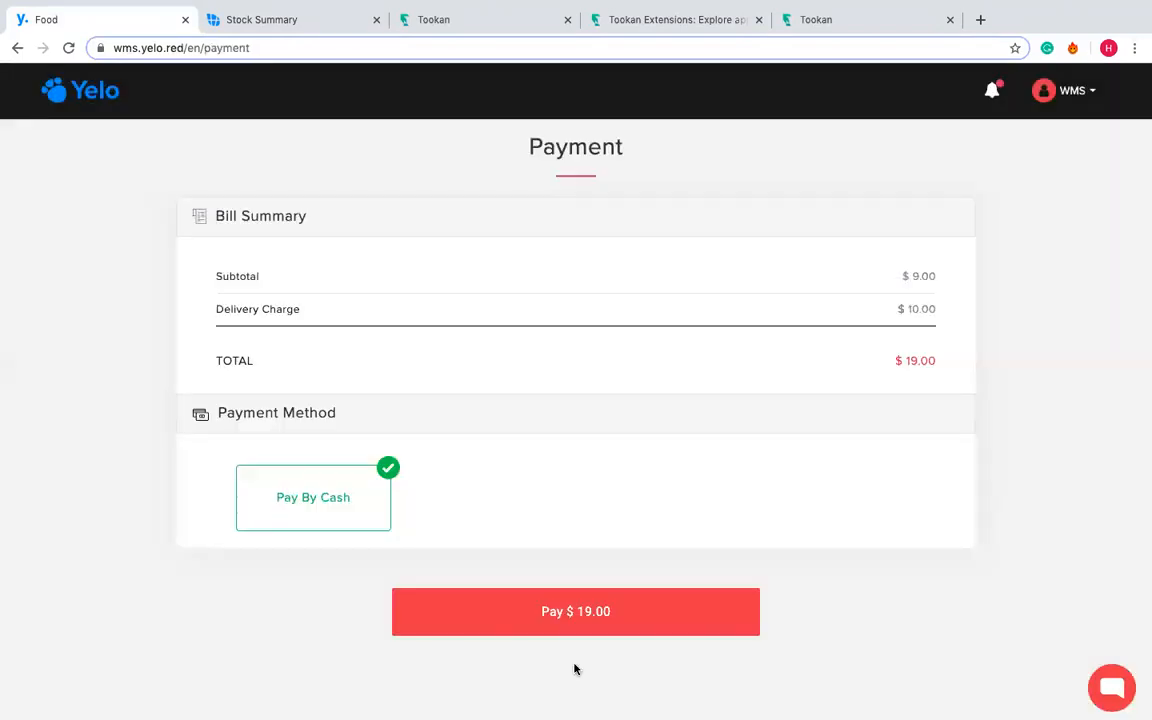
pyautogui.click(547, 610)
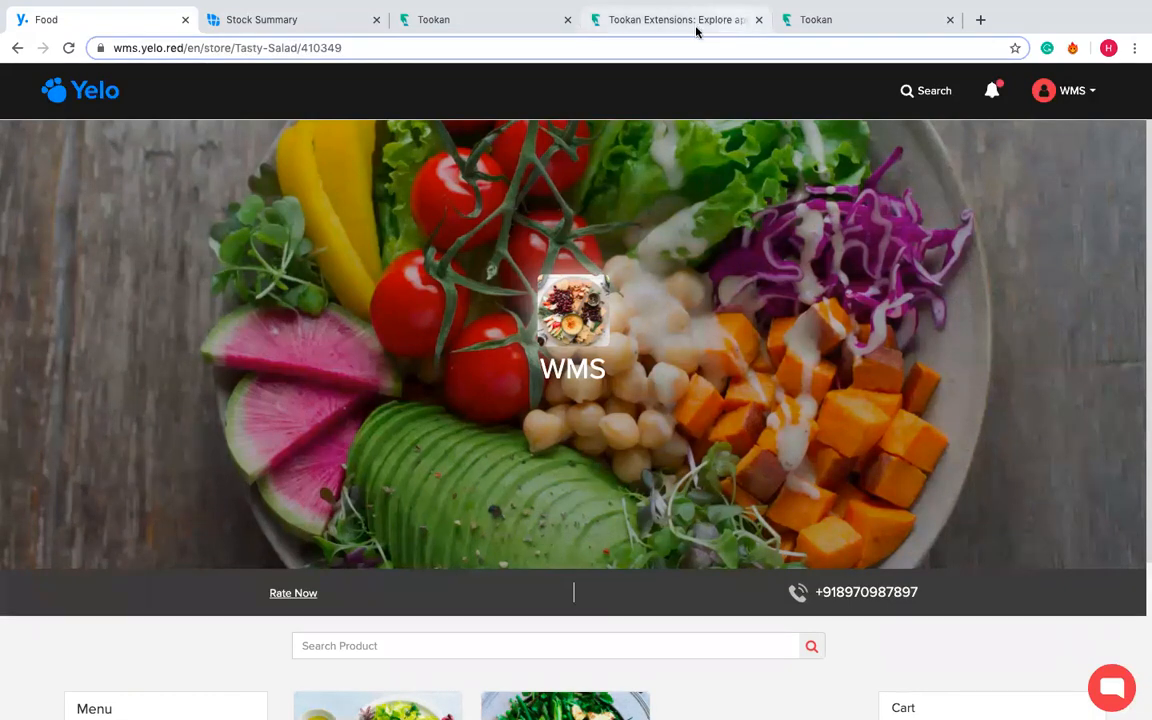
# - Switch to the Tookan dashboard and list the assigned tasks to check the delivery task created for the order
pyautogui.click(700, 26)
pyautogui.click(465, 17)
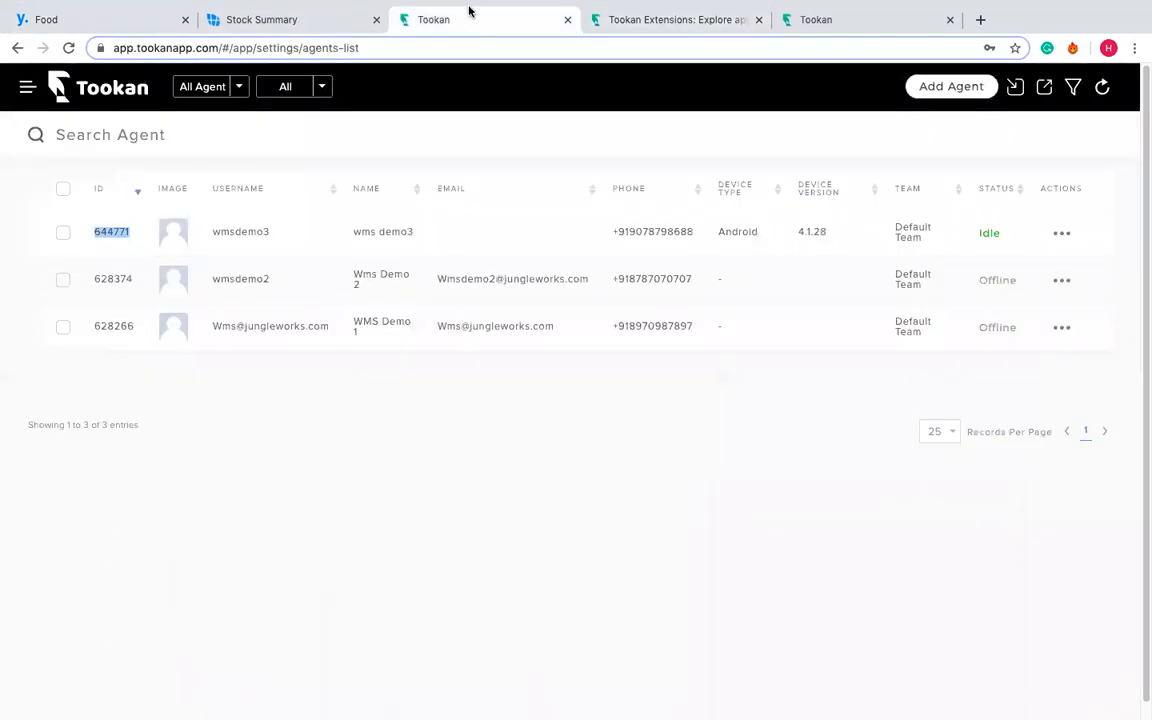
pyautogui.click(84, 110)
pyautogui.click(150, 106)
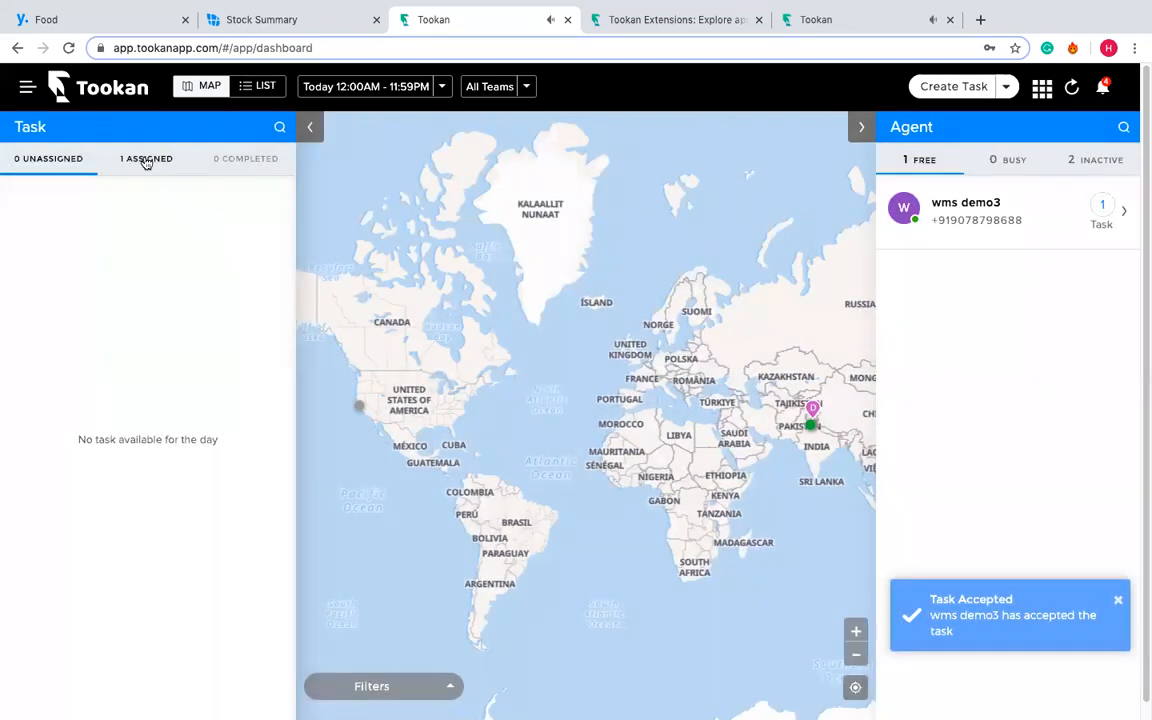
pyautogui.click(146, 160)
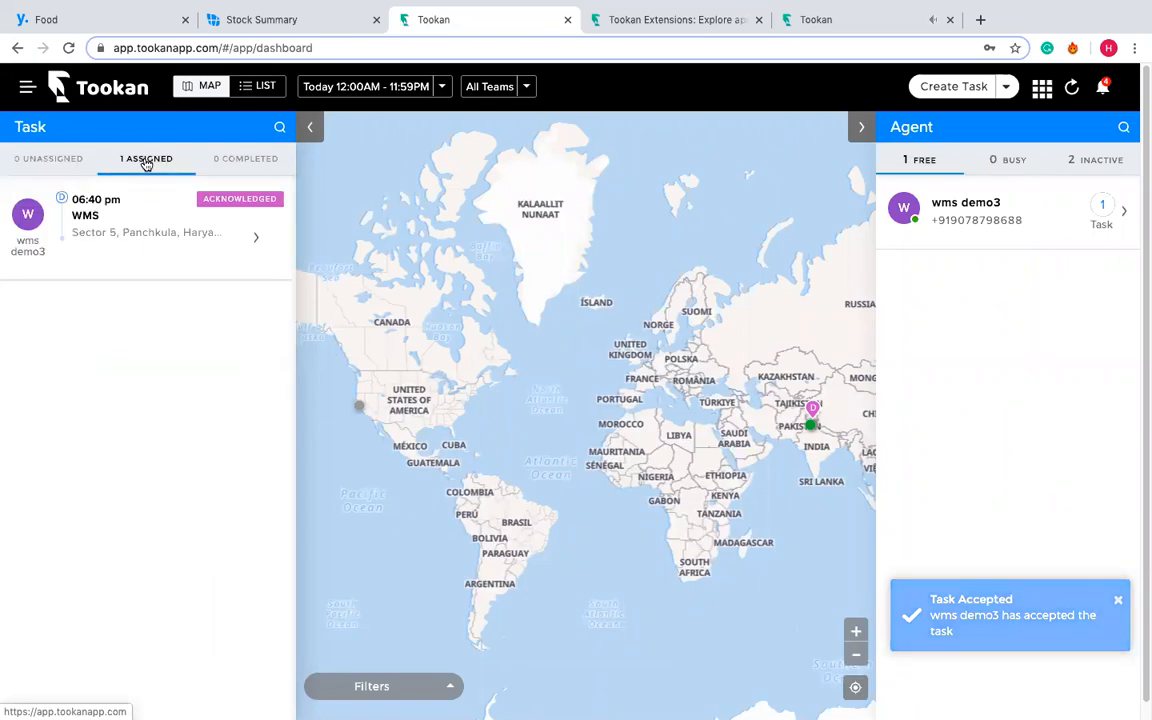
pyautogui.moveTo(200, 226)
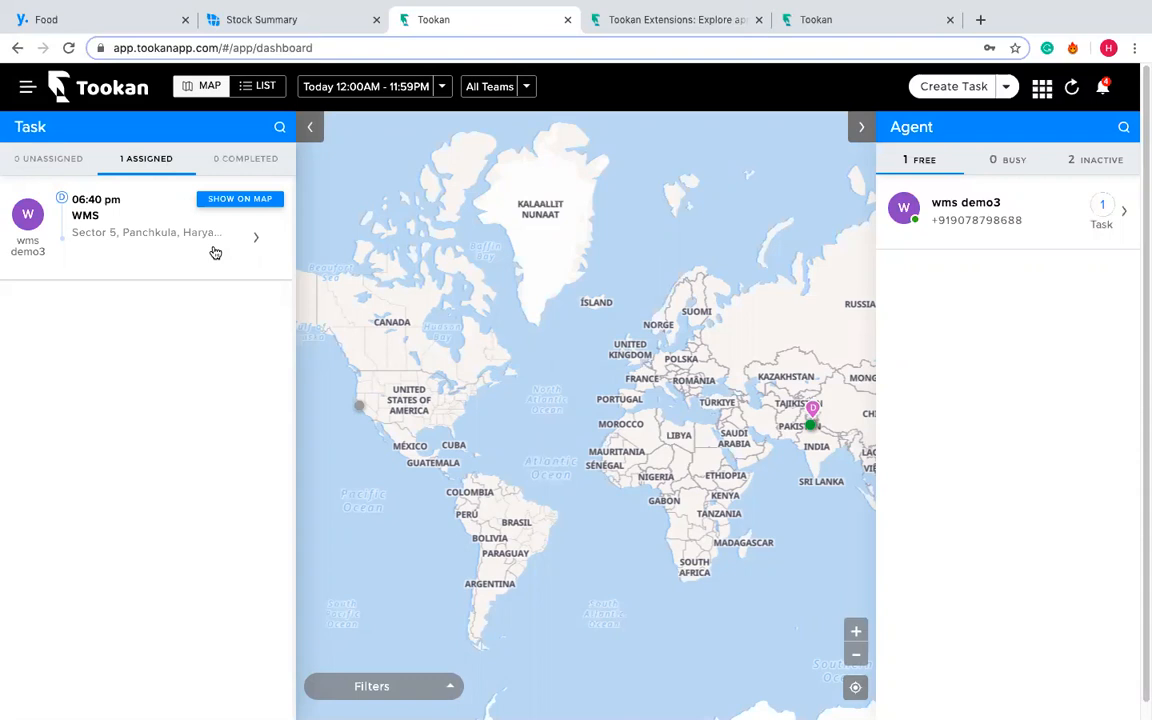
# - Return to the Yelo storefront and look over the Tossed Salads products
pyautogui.click(118, 22)
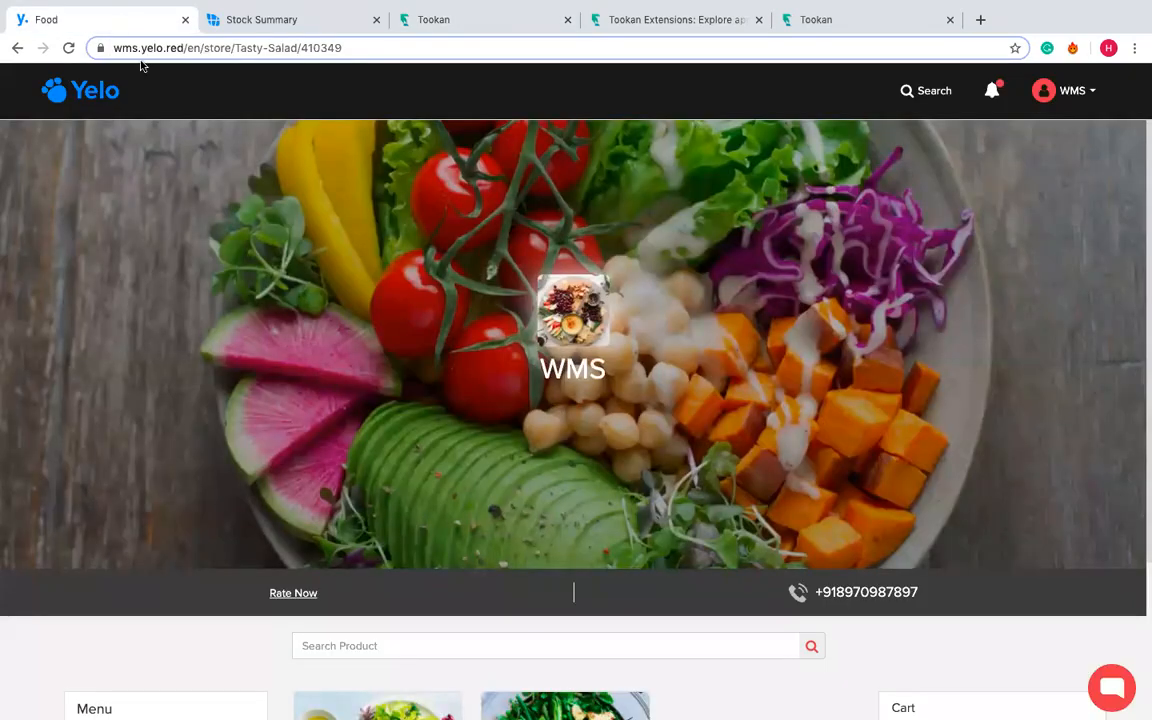
pyautogui.scroll(-2, 332, 470)
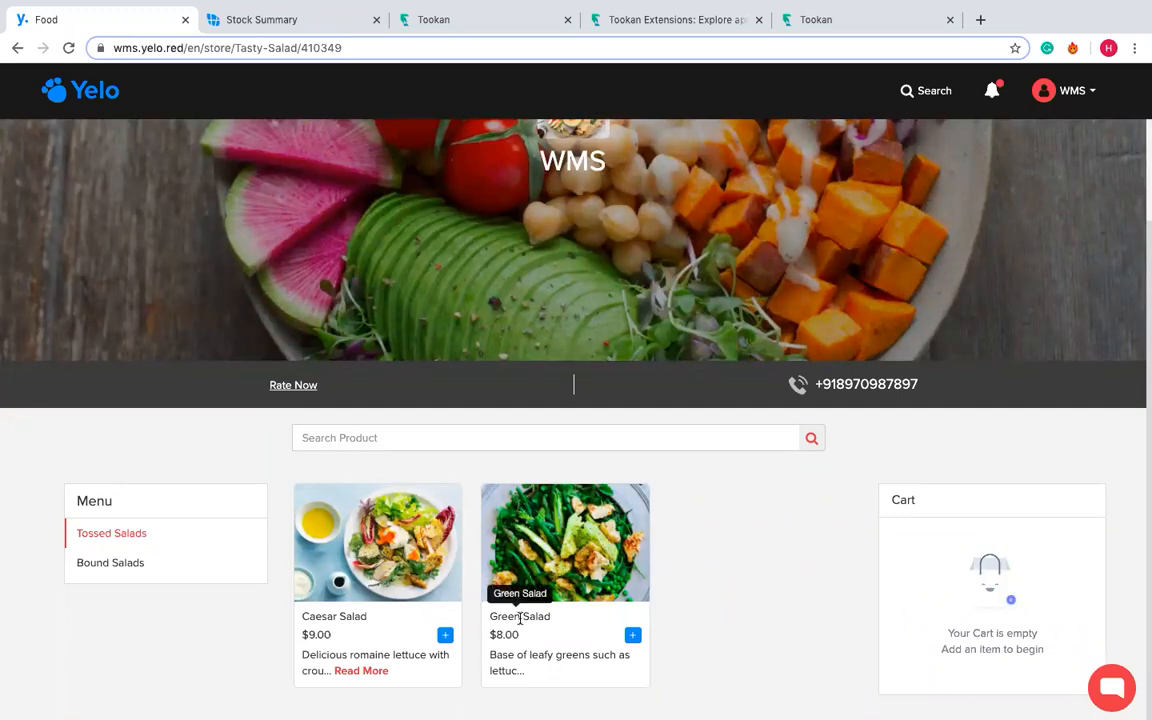
pyautogui.moveTo(536, 534)
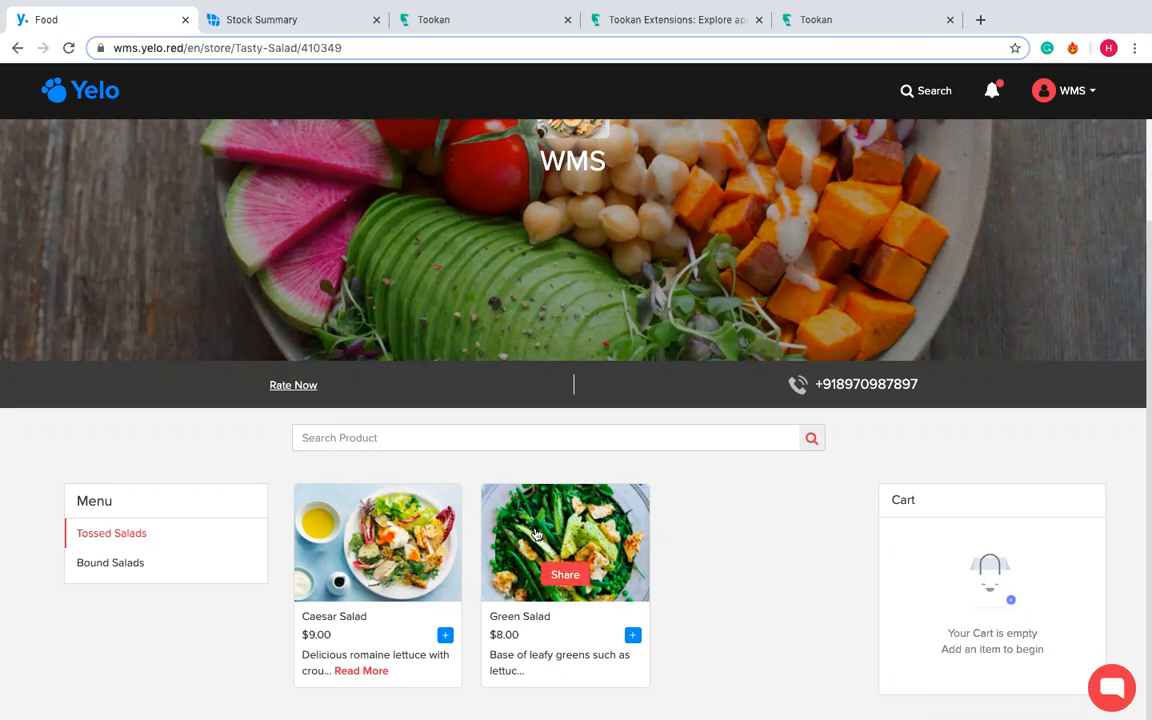
# - Switch back to the Tookan dashboard and list the completed tasks to check the order's delivery status
pyautogui.click(497, 22)
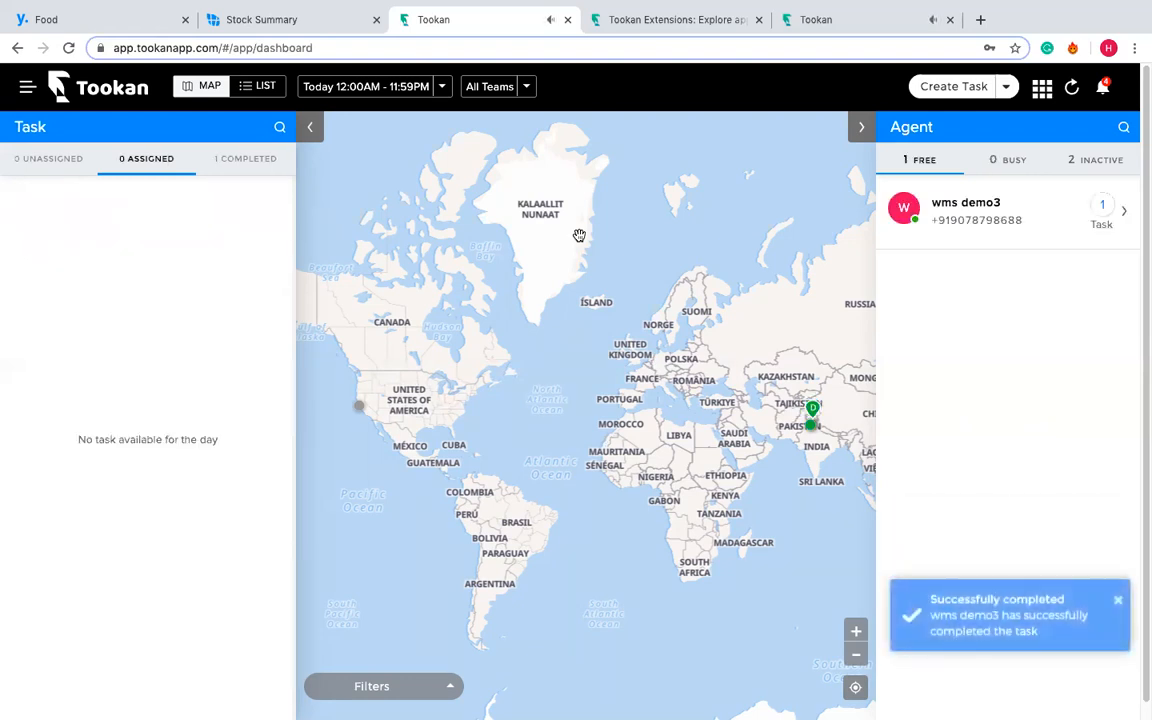
pyautogui.click(245, 160)
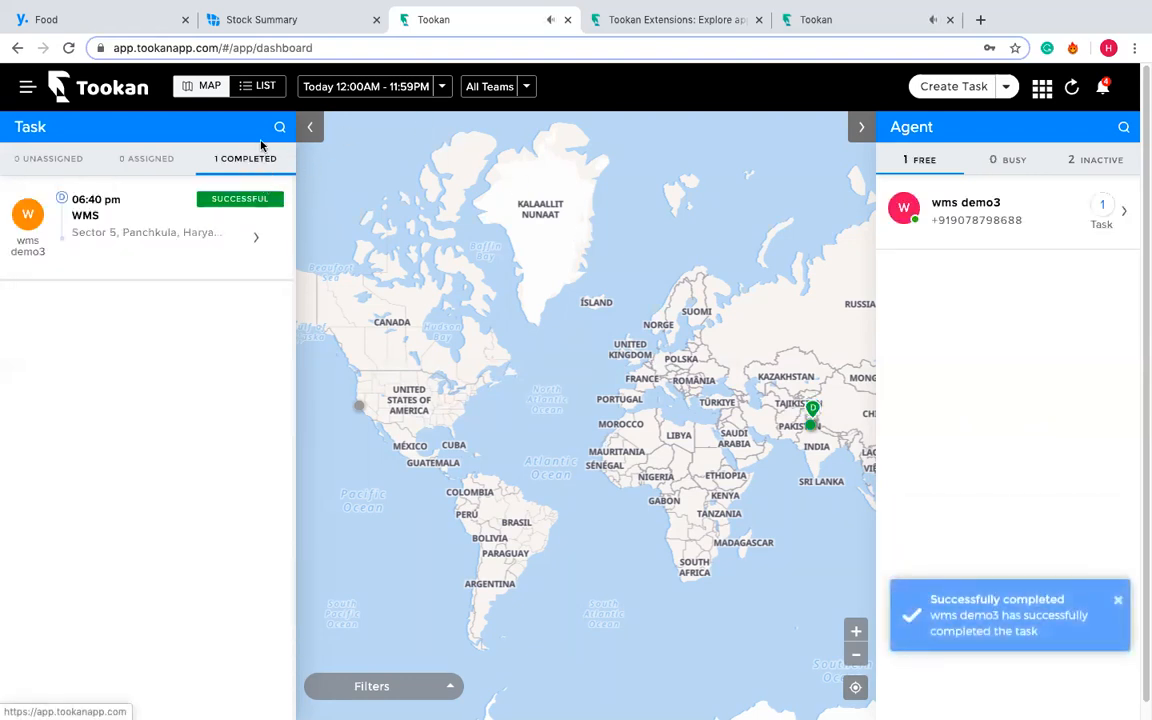
# - Switch to Jungleworks, reload the stock summary and filter it by warehouse Ware-644771 - CL to check the Caesar Salad quantity
pyautogui.click(262, 19)
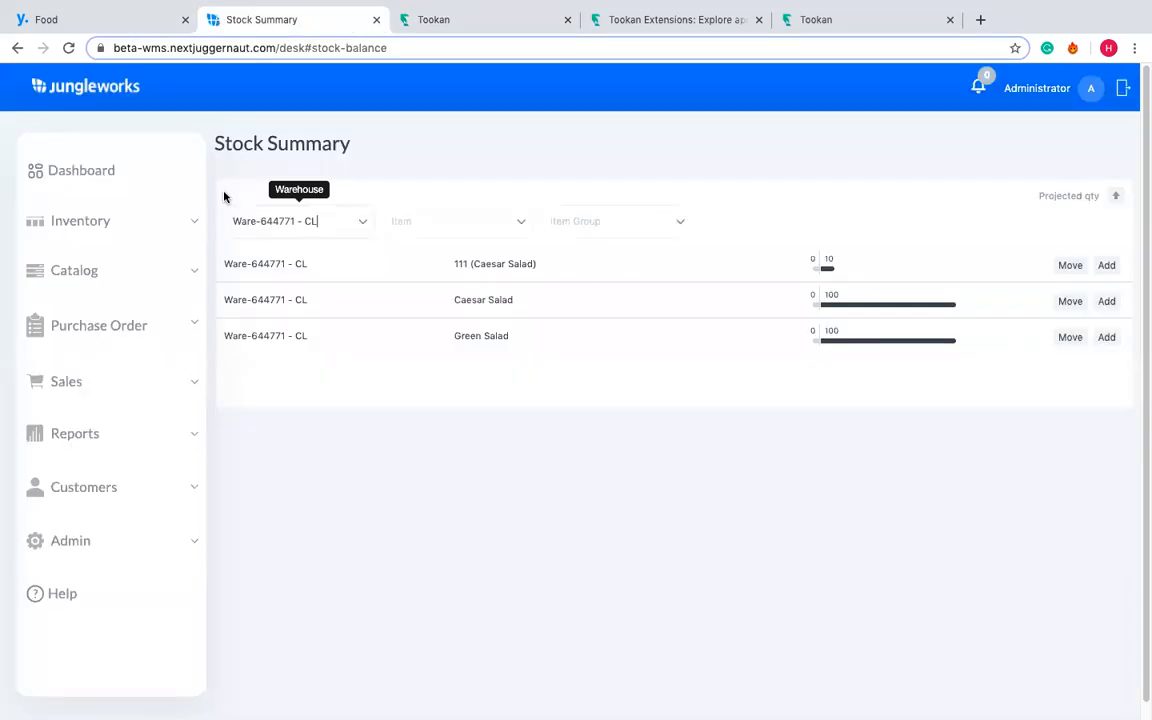
pyautogui.click(102, 220)
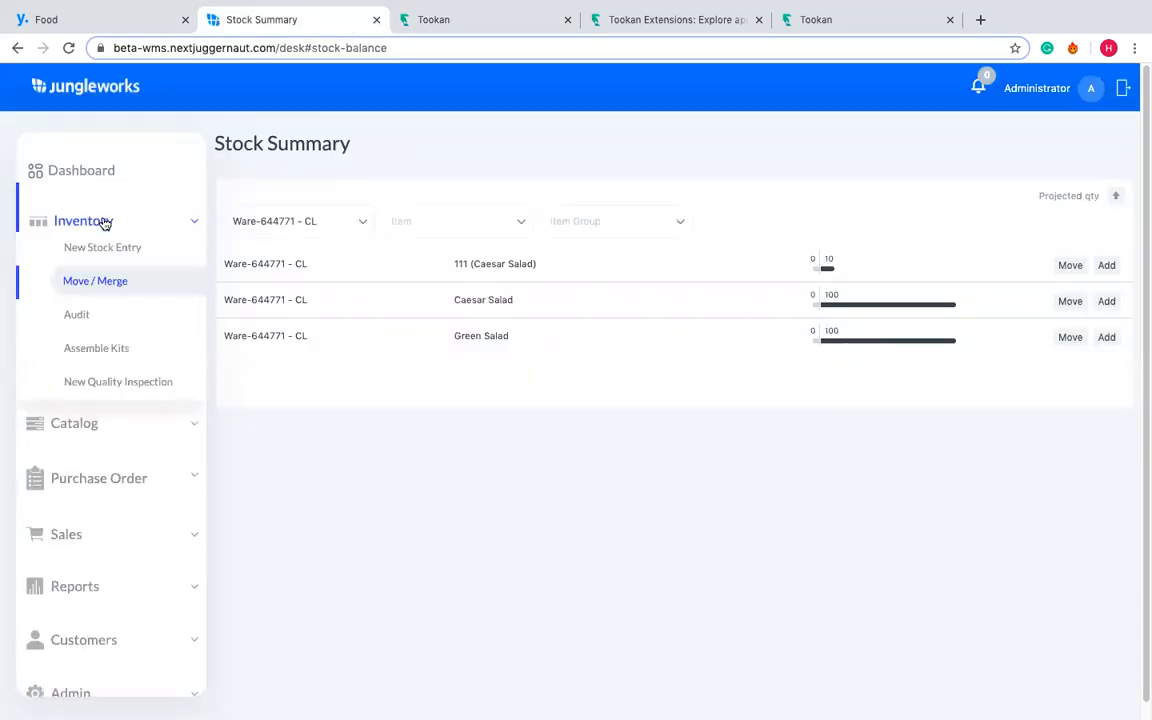
pyautogui.click(118, 281)
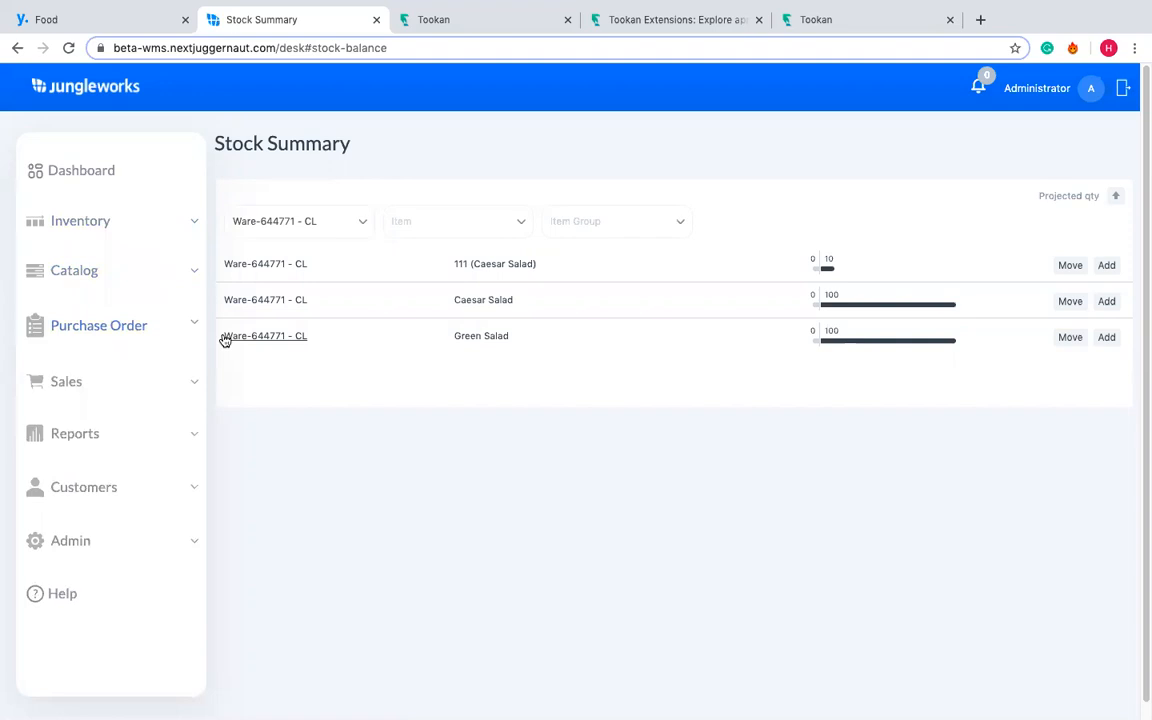
pyautogui.click(68, 49)
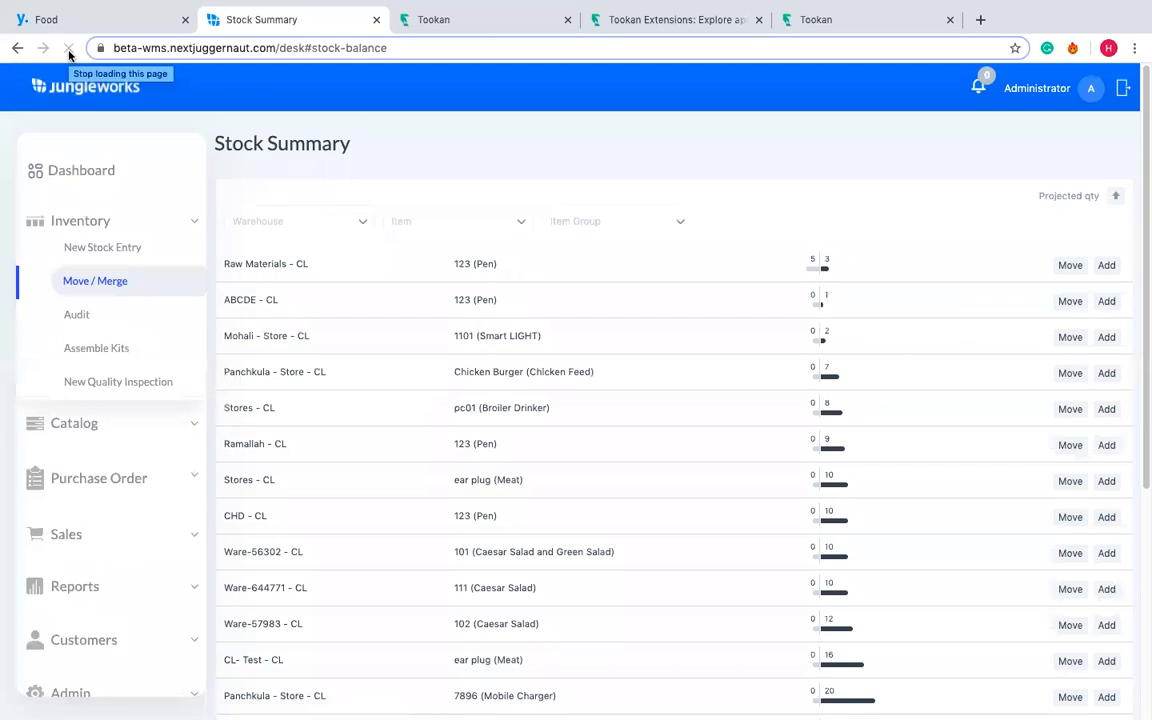
pyautogui.click(285, 225)
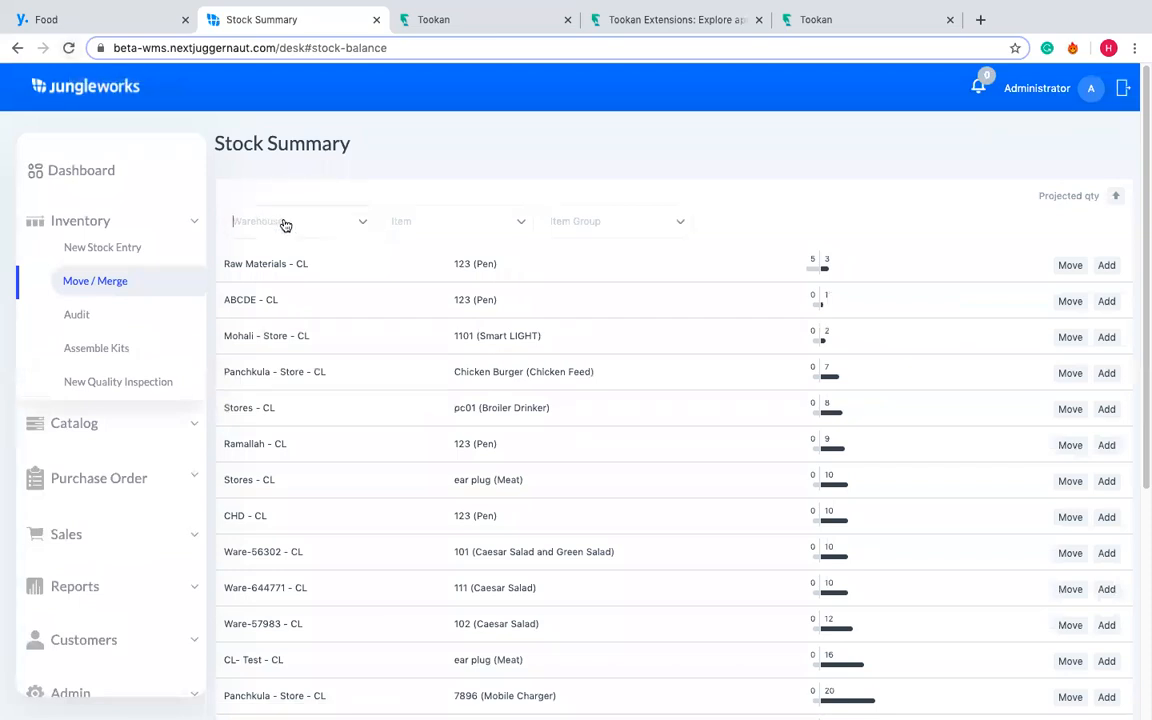
pyautogui.write('644771')
pyautogui.click(328, 252)
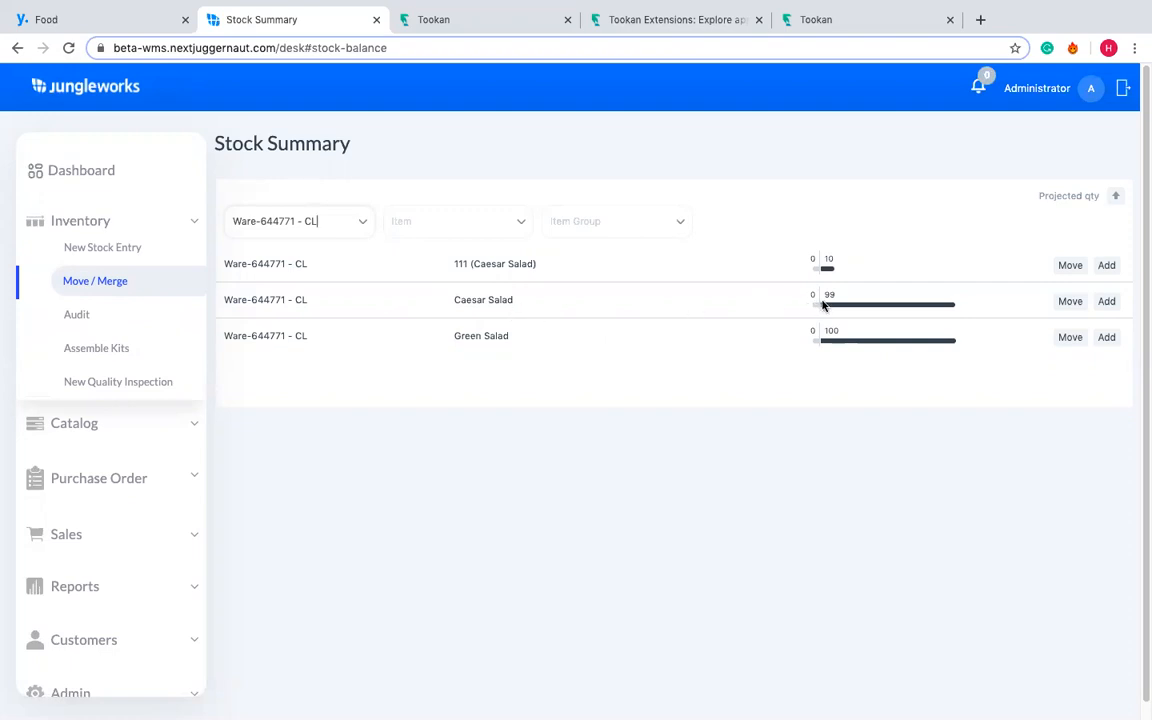
pyautogui.moveTo(823, 303)
# - Review the completed delivery task in Tookan again and return to the Jungleworks stock summary
pyautogui.click(513, 22)
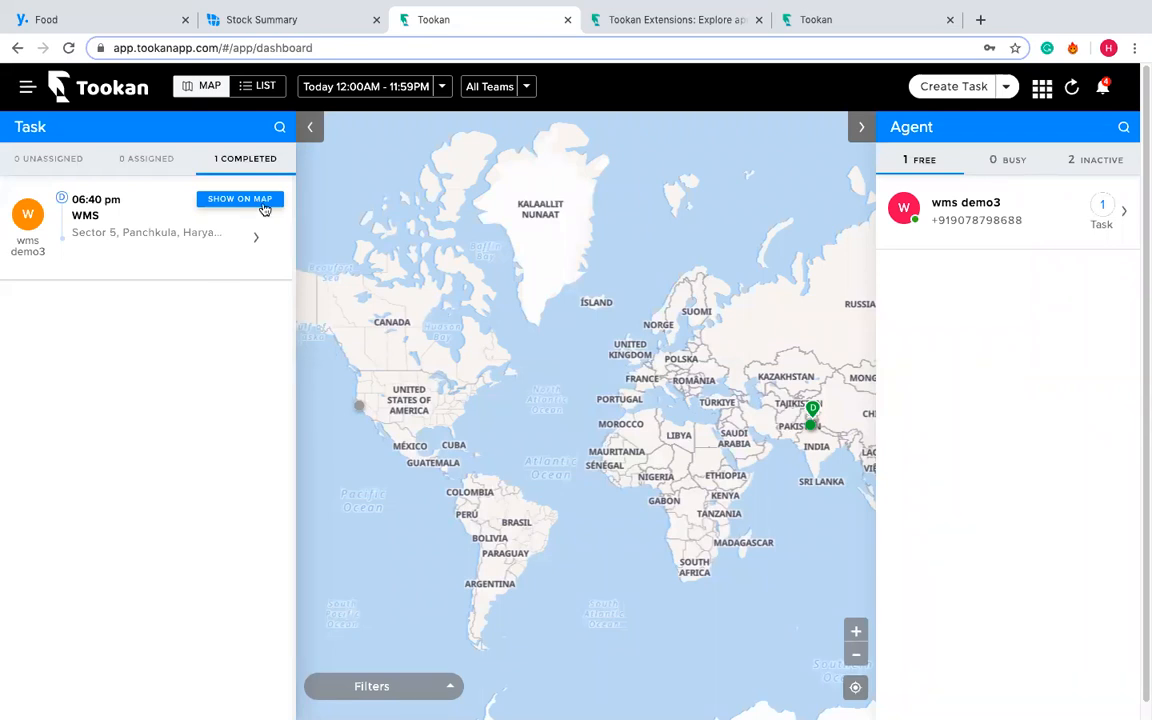
pyautogui.click(337, 31)
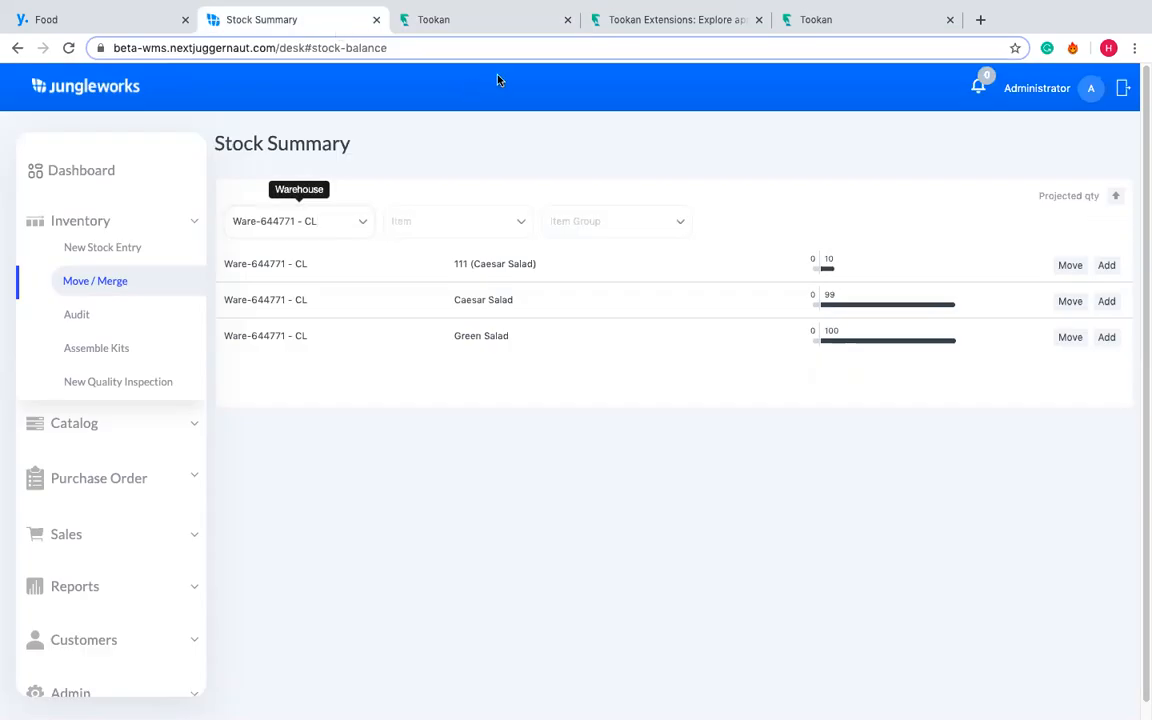